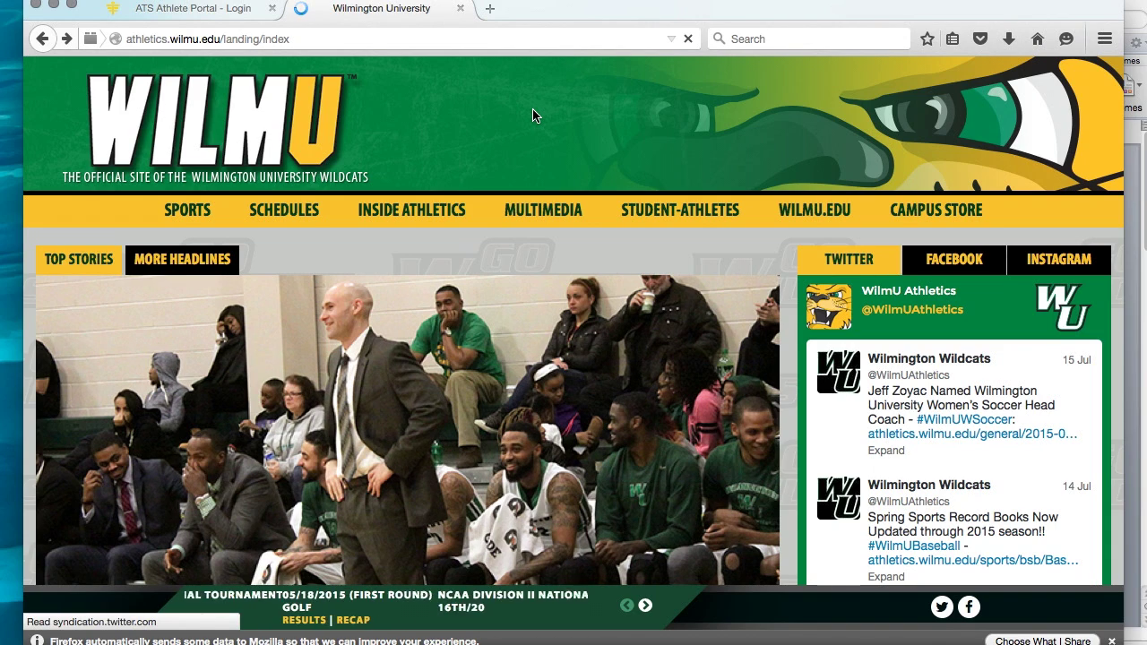
Go through Student-Athletes > Athletic Training to Forms and Documents and open the ATS Athlete Web Portal Instructions.
{"action": "mouse_move", "coordinate": [680, 224]}
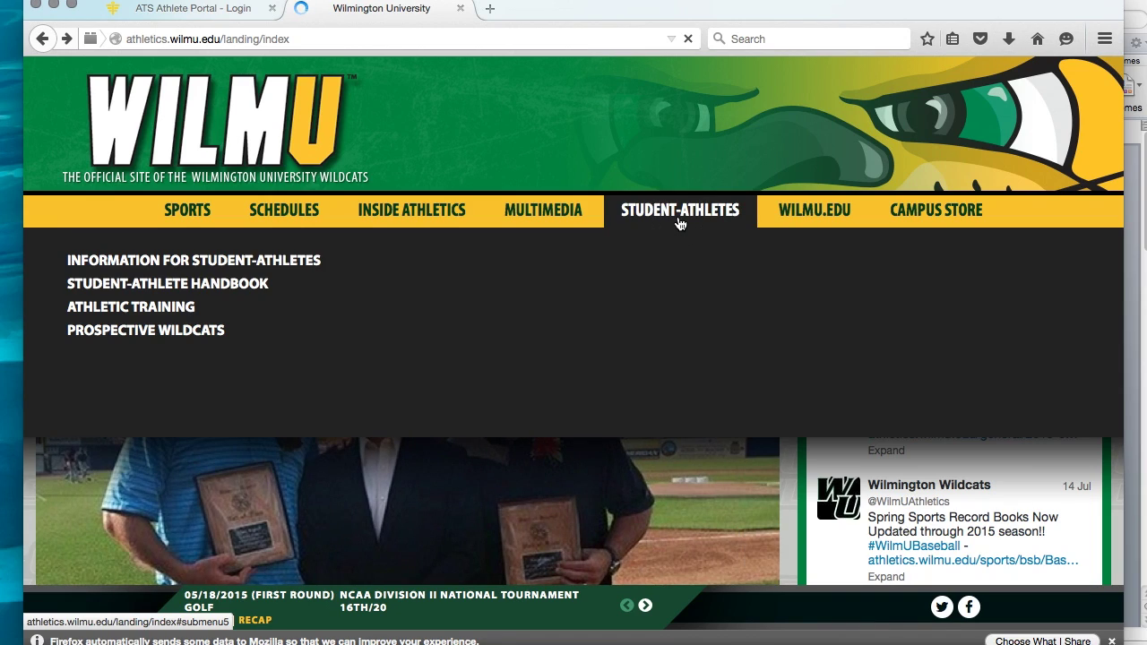
{"action": "left_click", "coordinate": [175, 318]}
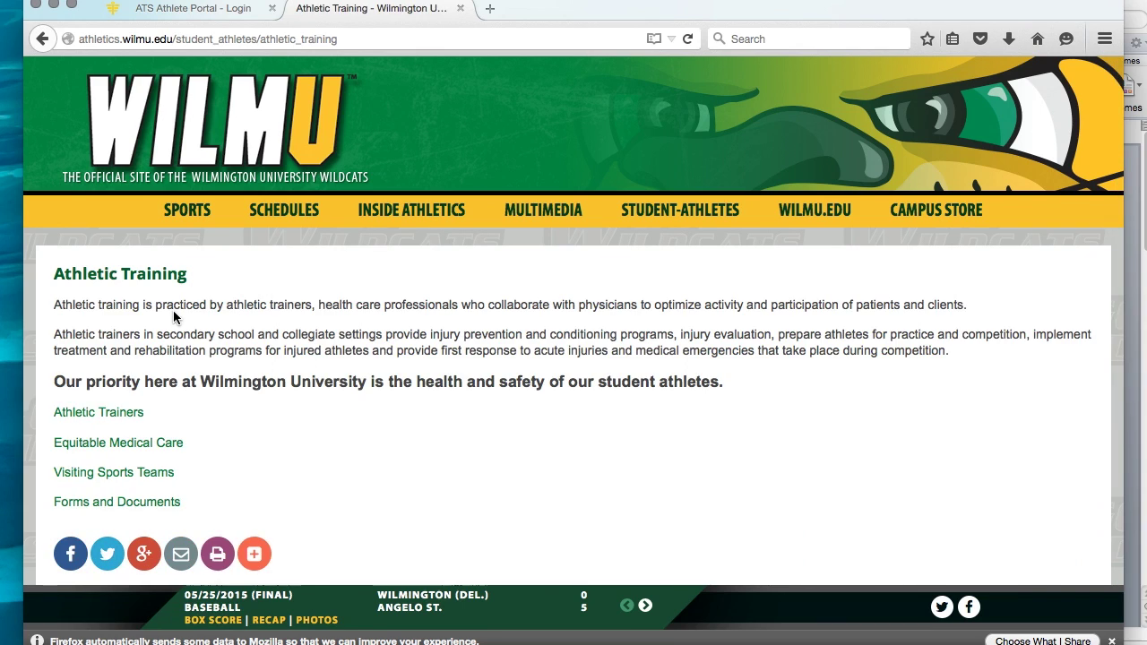
{"action": "left_click", "coordinate": [141, 510]}
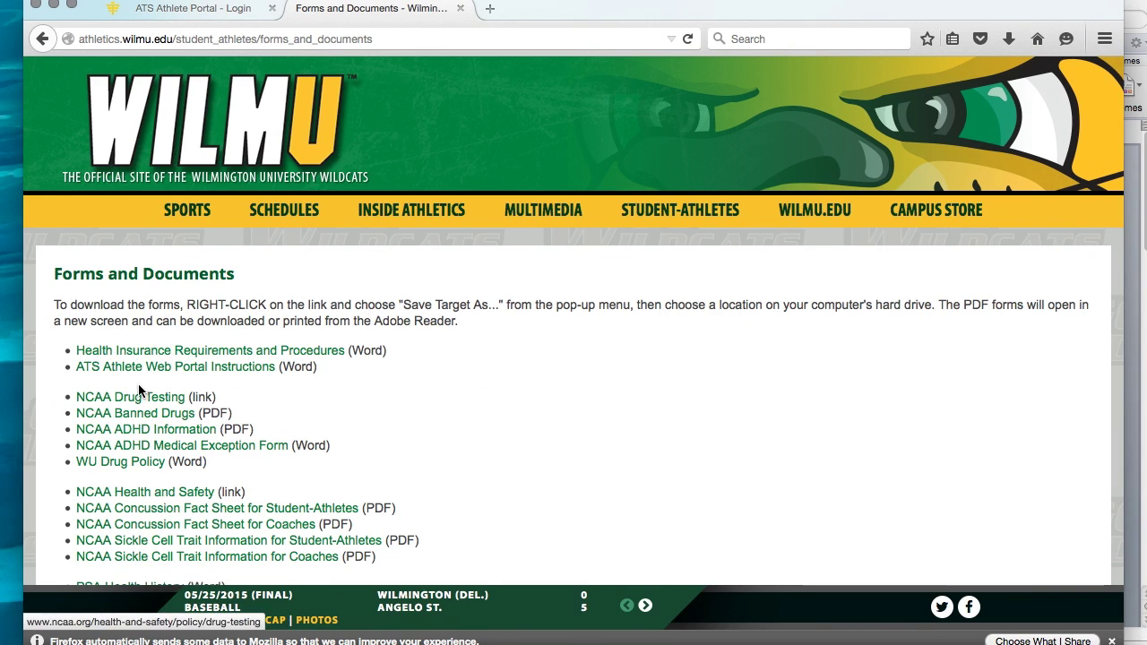
{"action": "left_click", "coordinate": [231, 374]}
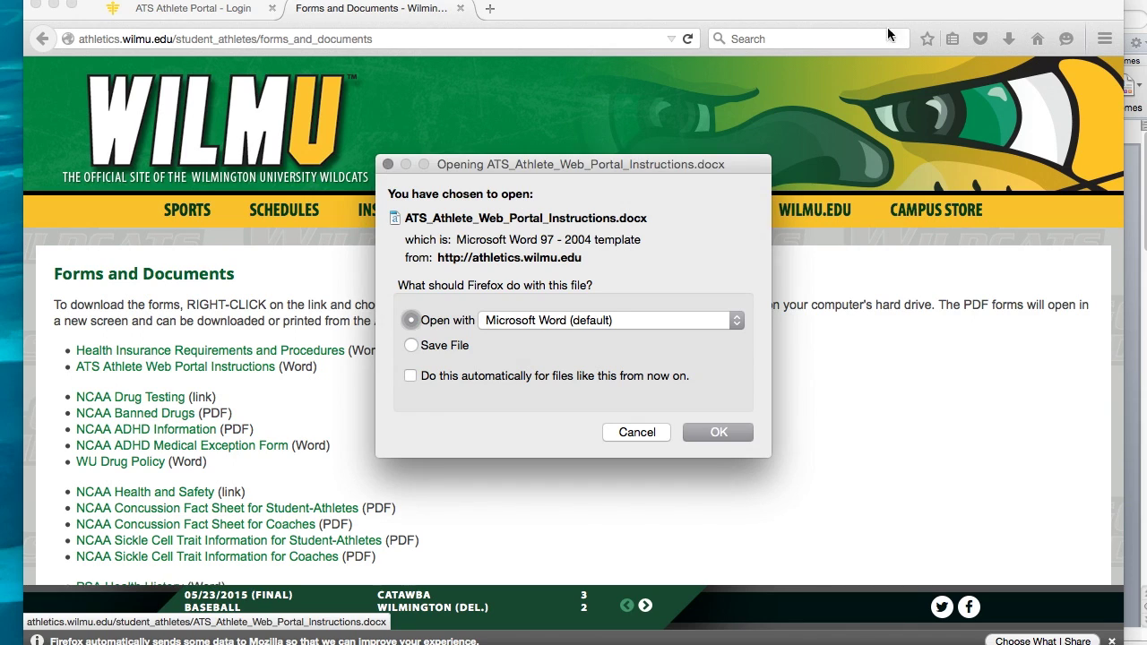
Dismiss the prompt for ATS_Athlete_Web_Portal_Instructions.docx so the instructions open in Word.
{"action": "left_click", "coordinate": [633, 431]}
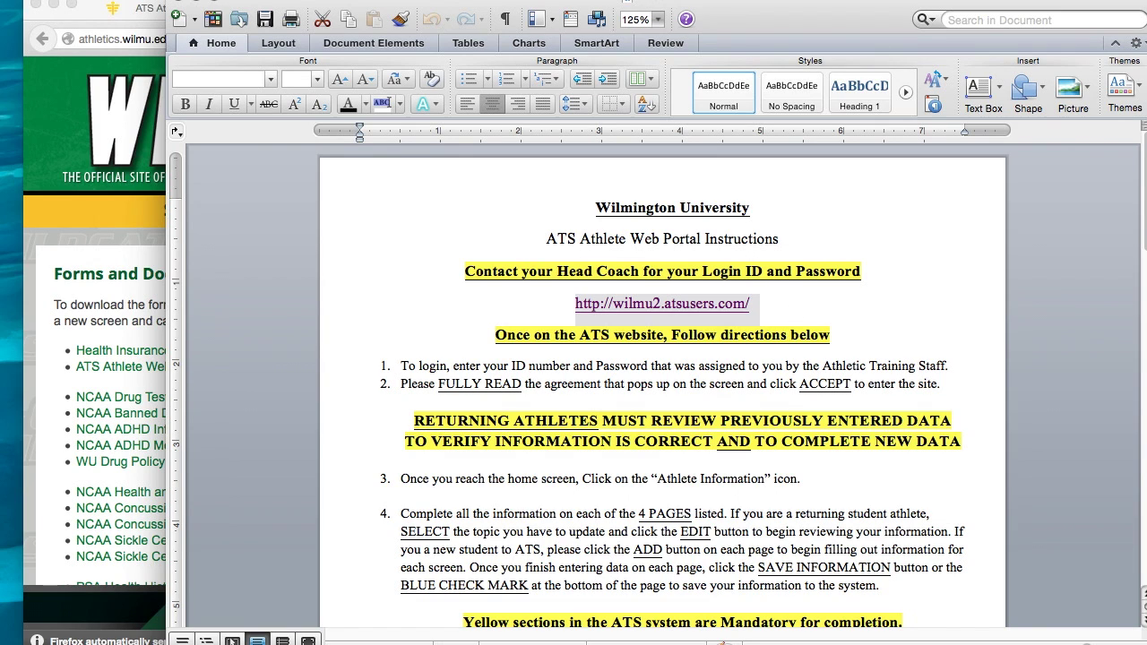
Return to the ATS Athlete Portal login page and enter the athlete ID and password.
{"action": "left_click", "coordinate": [99, 13]}
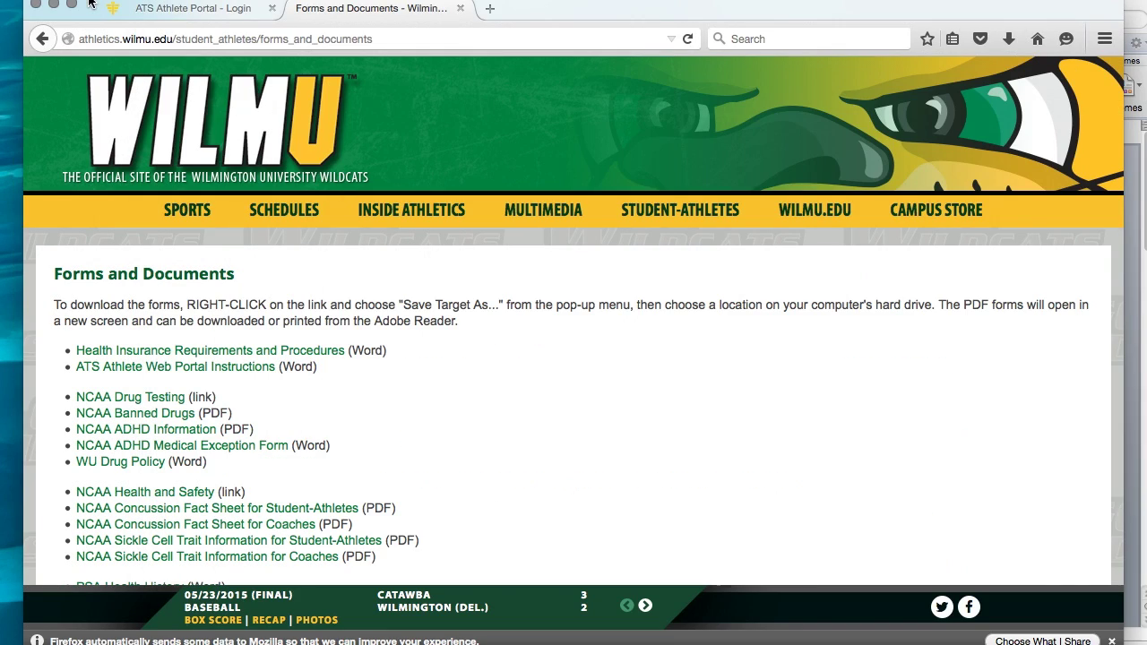
{"action": "left_click", "coordinate": [160, 11]}
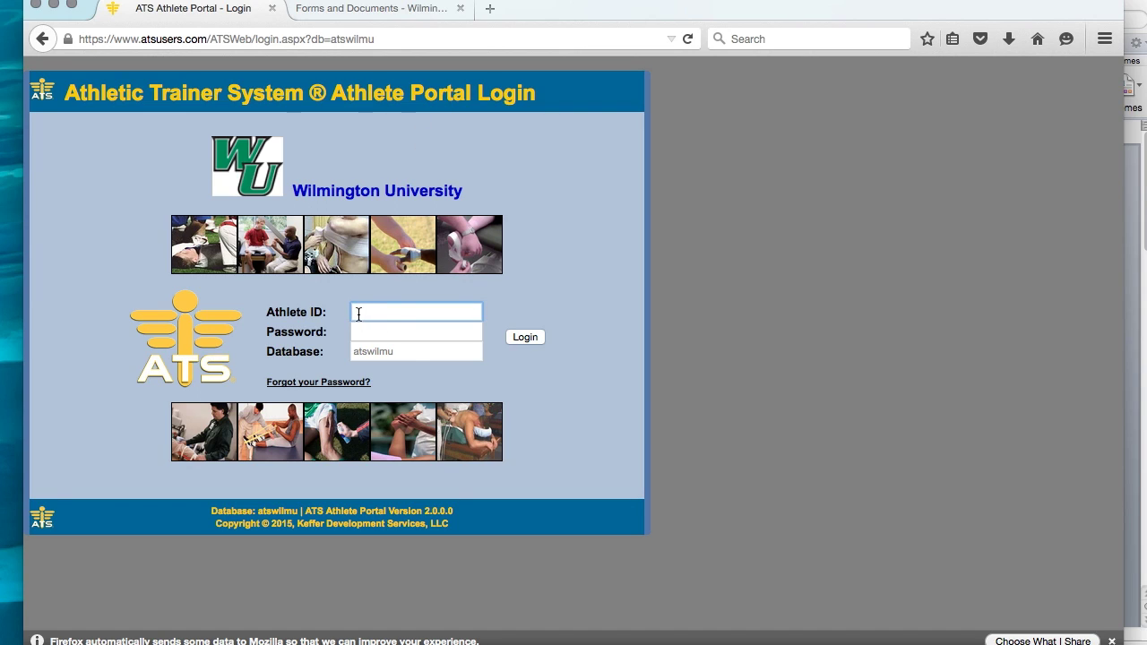
{"action": "type", "text": "123456"}
{"action": "left_click", "coordinate": [368, 333]}
{"action": "type", "text": "••••••"}
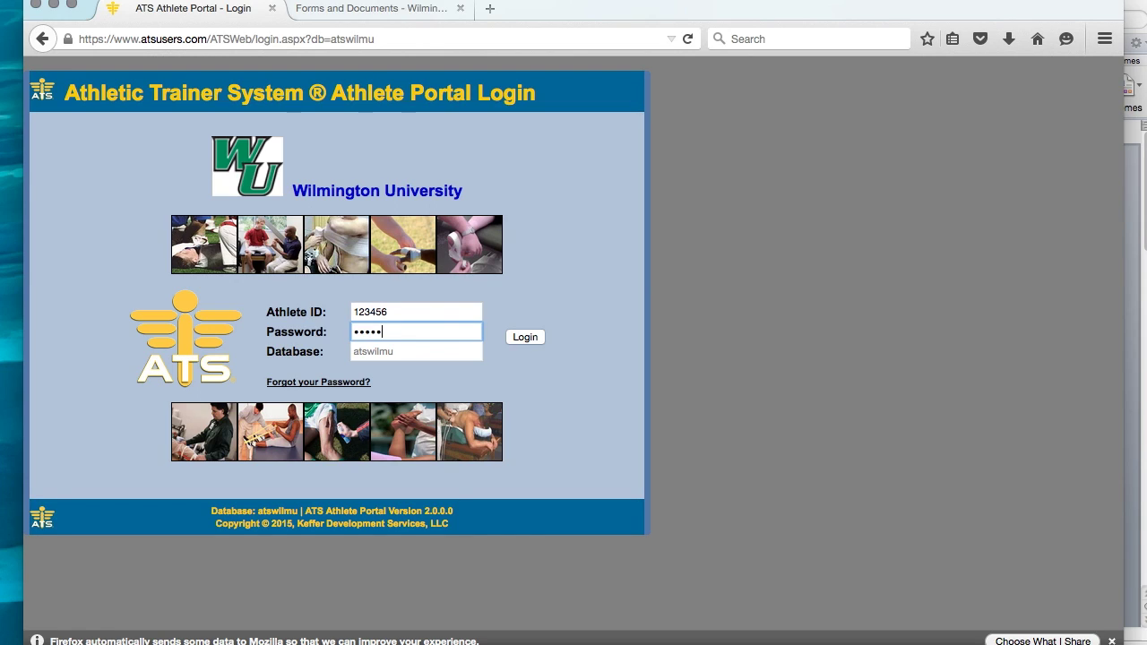
{"action": "type", "text": "•••"}
Submit the login, read through the Wilmington University login agreement and accept it.
{"action": "key", "text": "Return"}
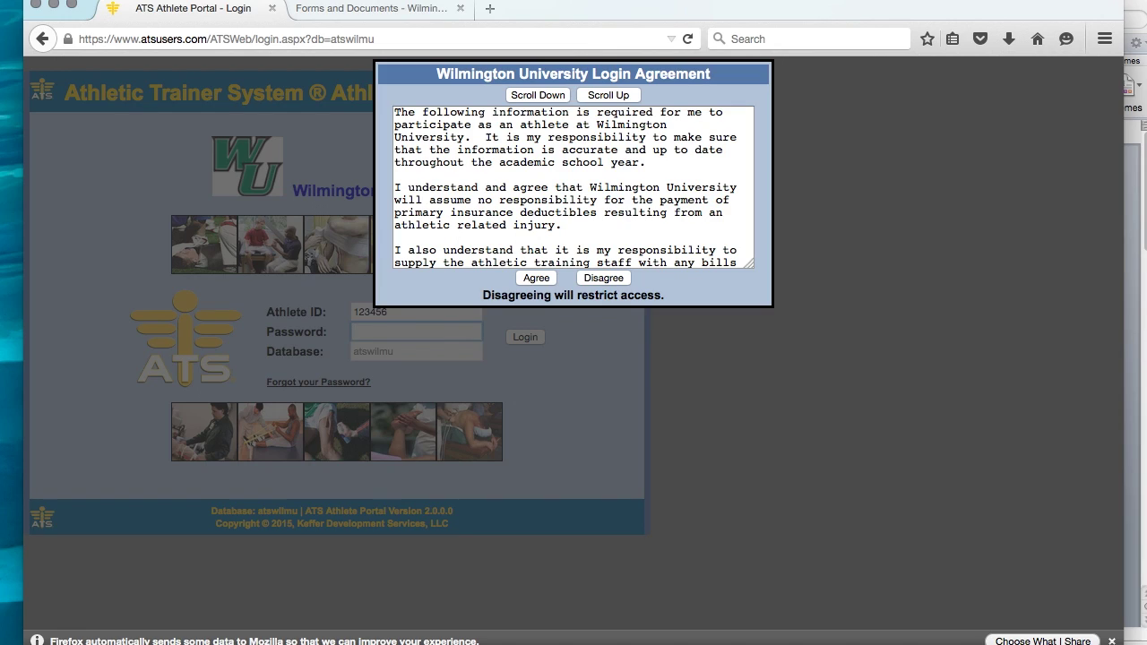
{"action": "left_click", "coordinate": [550, 97]}
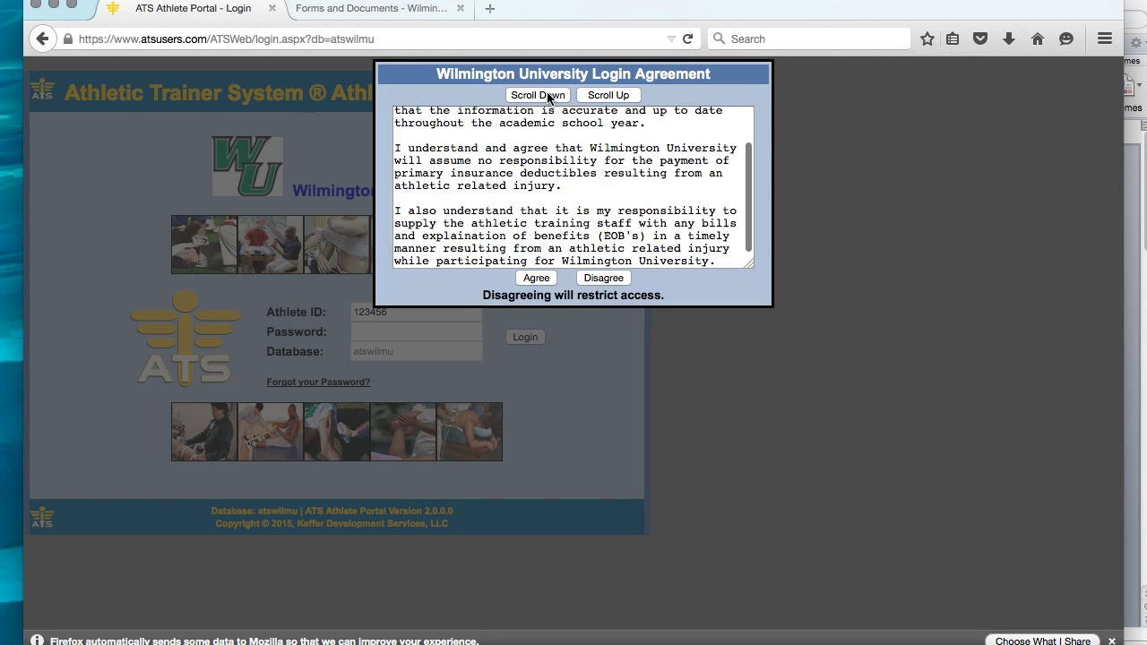
{"action": "left_click", "coordinate": [549, 97]}
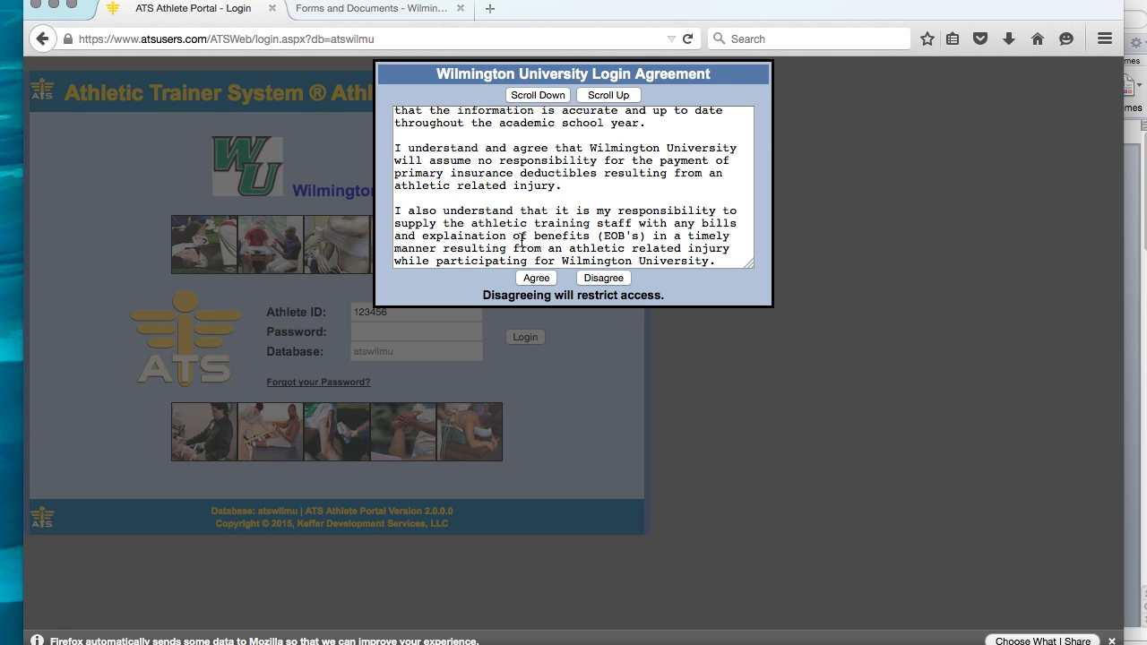
{"action": "left_click", "coordinate": [536, 279]}
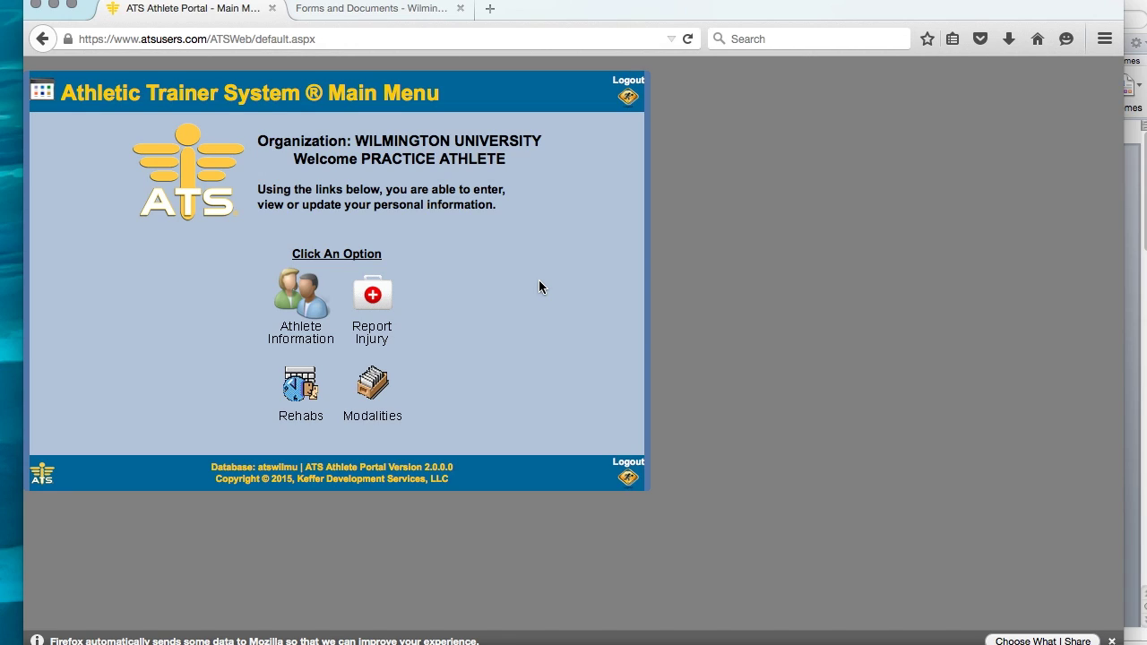
Open Athlete Information from the Main Menu to show the athlete's General details.
{"action": "left_click", "coordinate": [309, 313]}
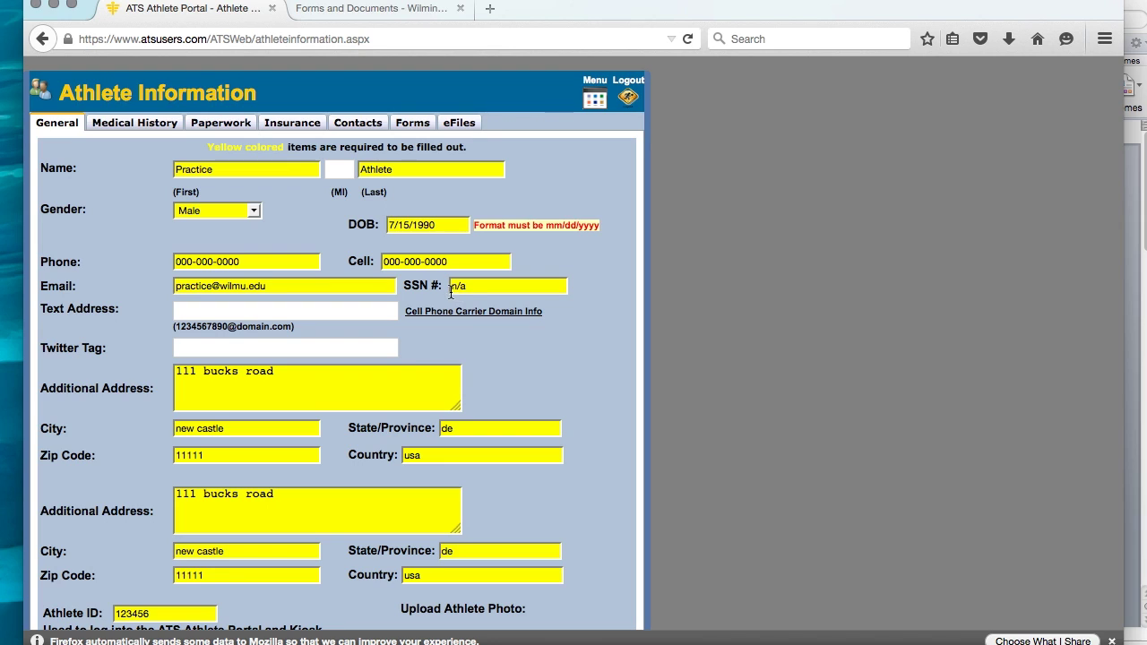
{"action": "scroll", "coordinate": [469, 349], "scroll_direction": "down", "scroll_amount": 1}
{"action": "scroll", "coordinate": [331, 349], "scroll_direction": "down", "scroll_amount": 5}
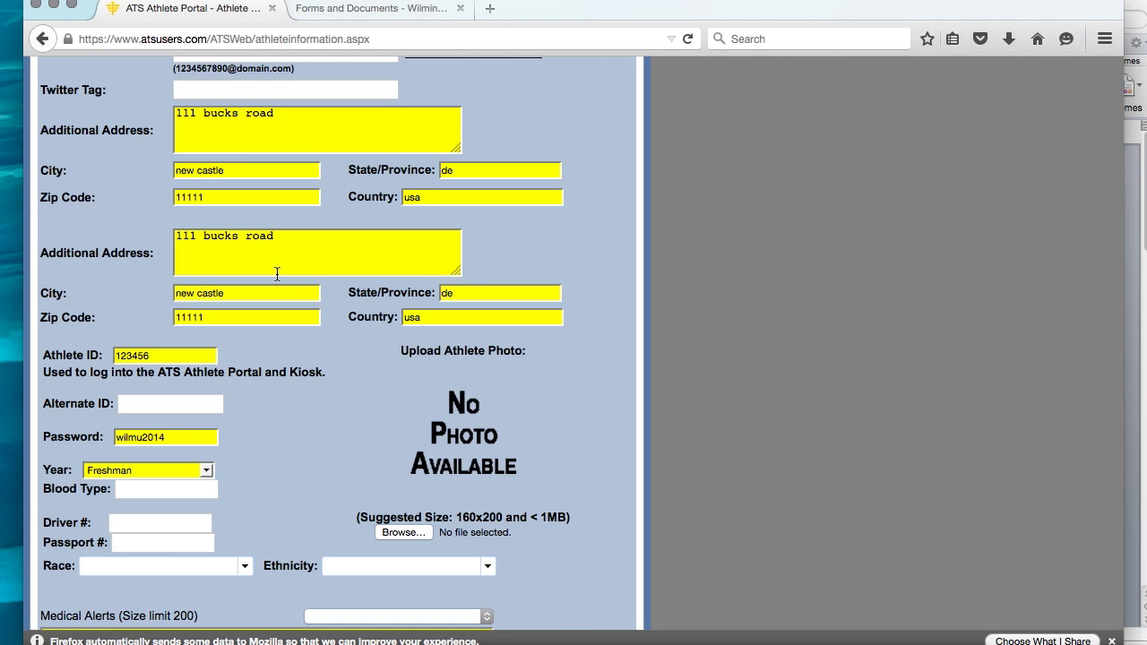
{"action": "scroll", "coordinate": [277, 273], "scroll_direction": "down", "scroll_amount": 2}
{"action": "scroll", "coordinate": [150, 302], "scroll_direction": "down", "scroll_amount": 5}
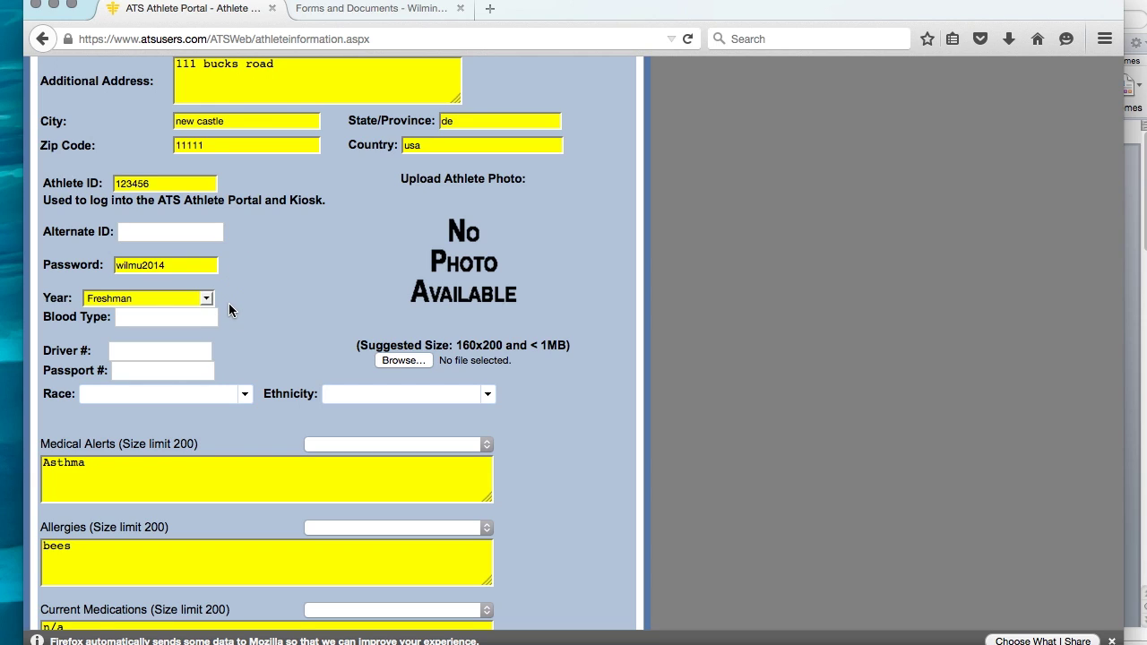
{"action": "scroll", "coordinate": [229, 309], "scroll_direction": "down", "scroll_amount": 3}
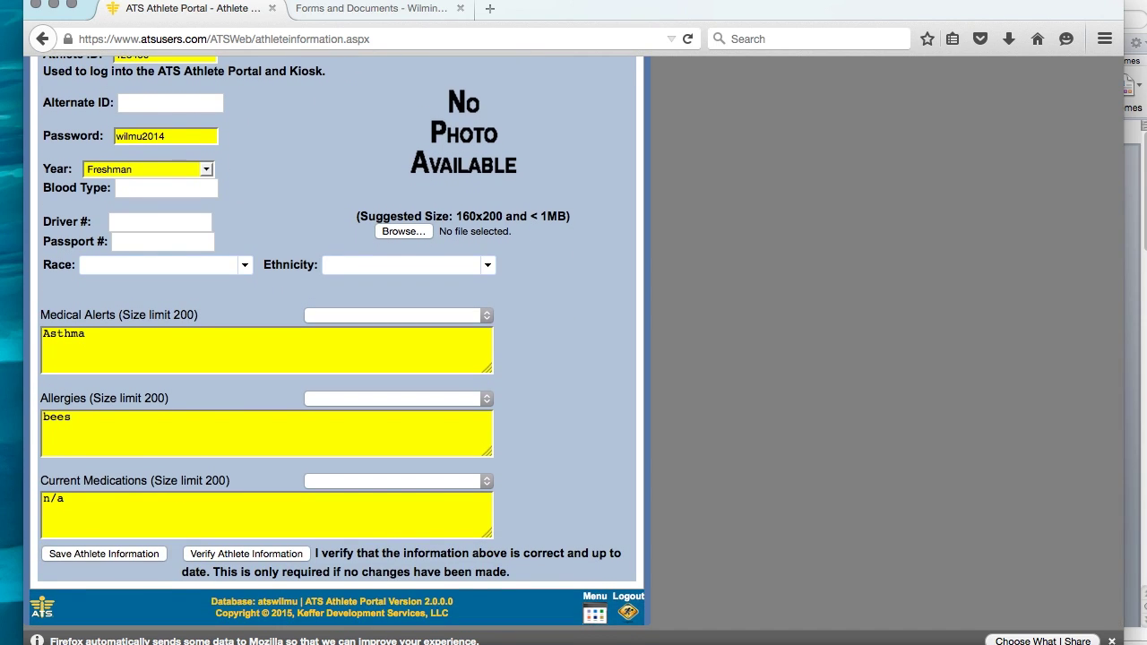
Keep Freshman as the class year and scroll down to Current Medications.
{"action": "left_click", "coordinate": [207, 171]}
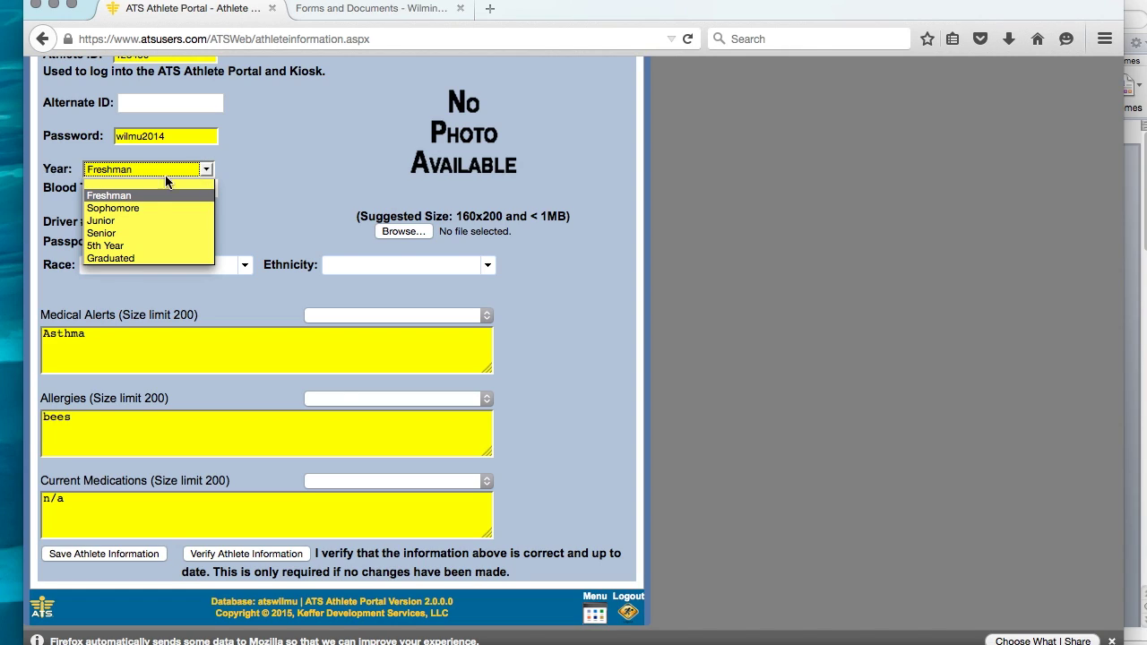
{"action": "left_click", "coordinate": [117, 195]}
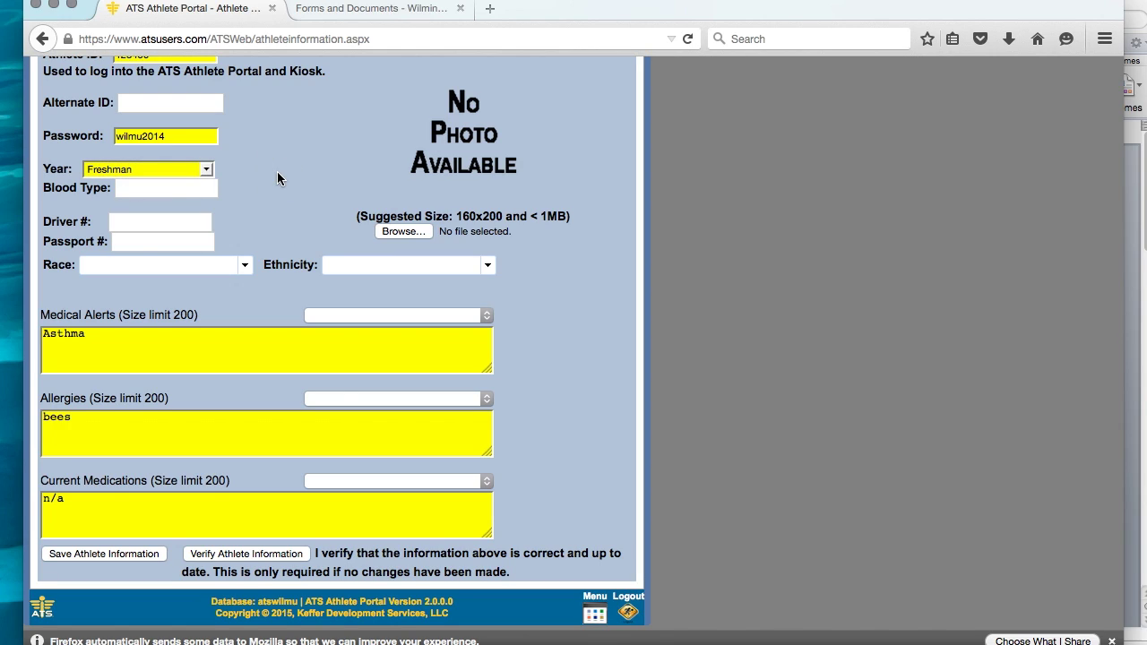
{"action": "scroll", "coordinate": [331, 340], "scroll_direction": "down", "scroll_amount": 1}
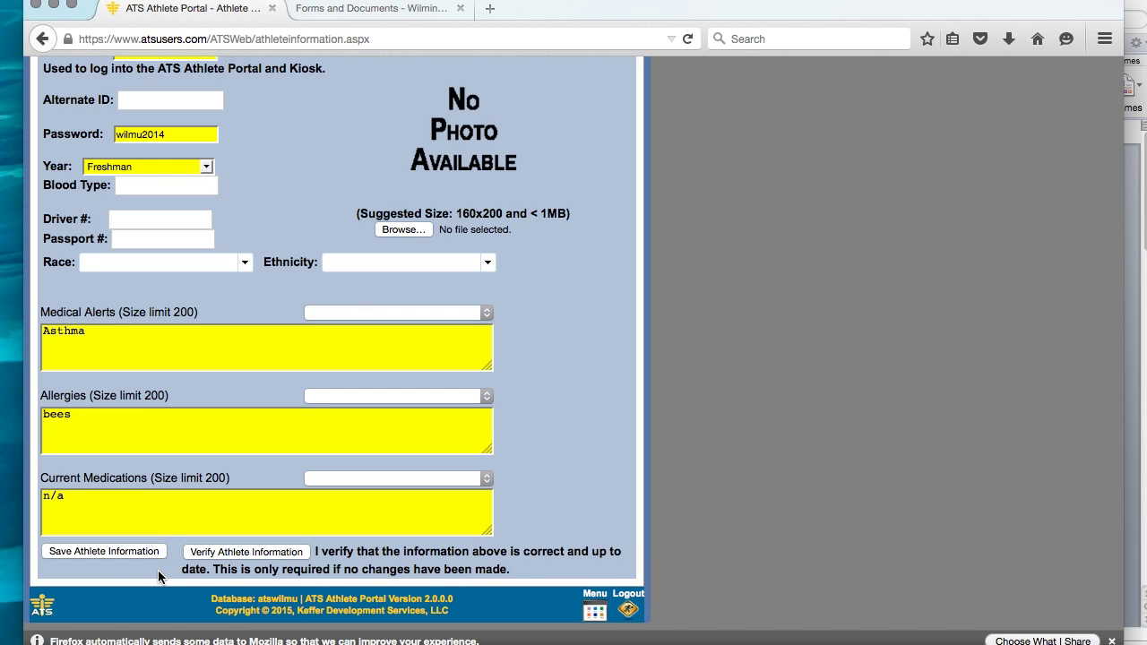
Save the General information, acknowledge 'Save is complete!', and switch to Medical History.
{"action": "left_click", "coordinate": [100, 551]}
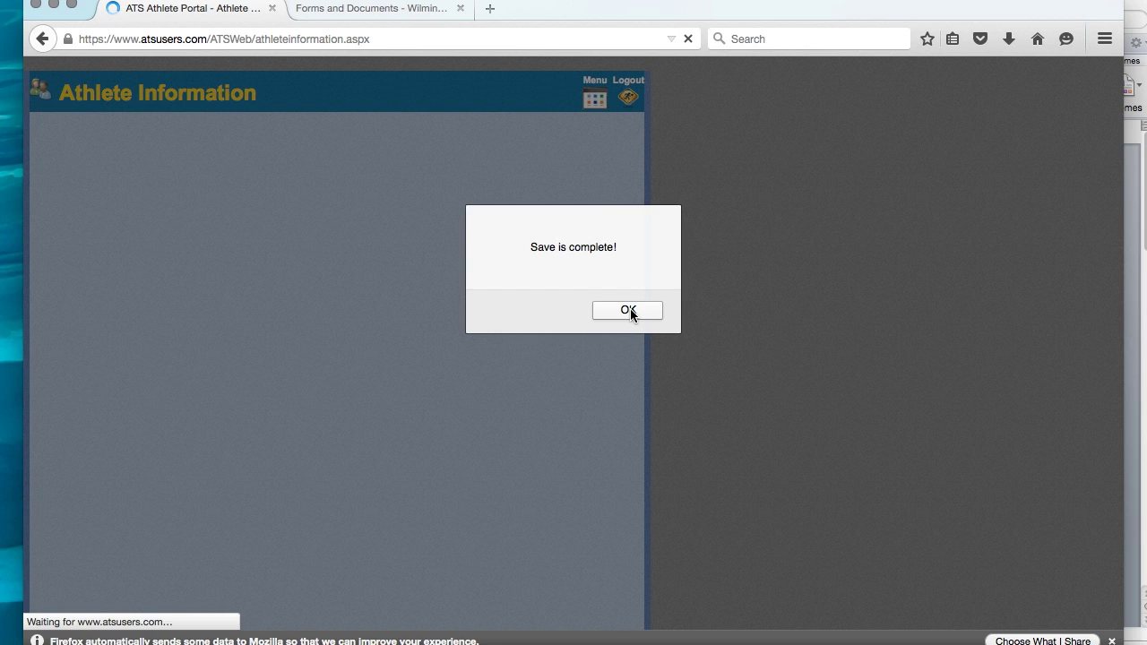
{"action": "left_click", "coordinate": [628, 310]}
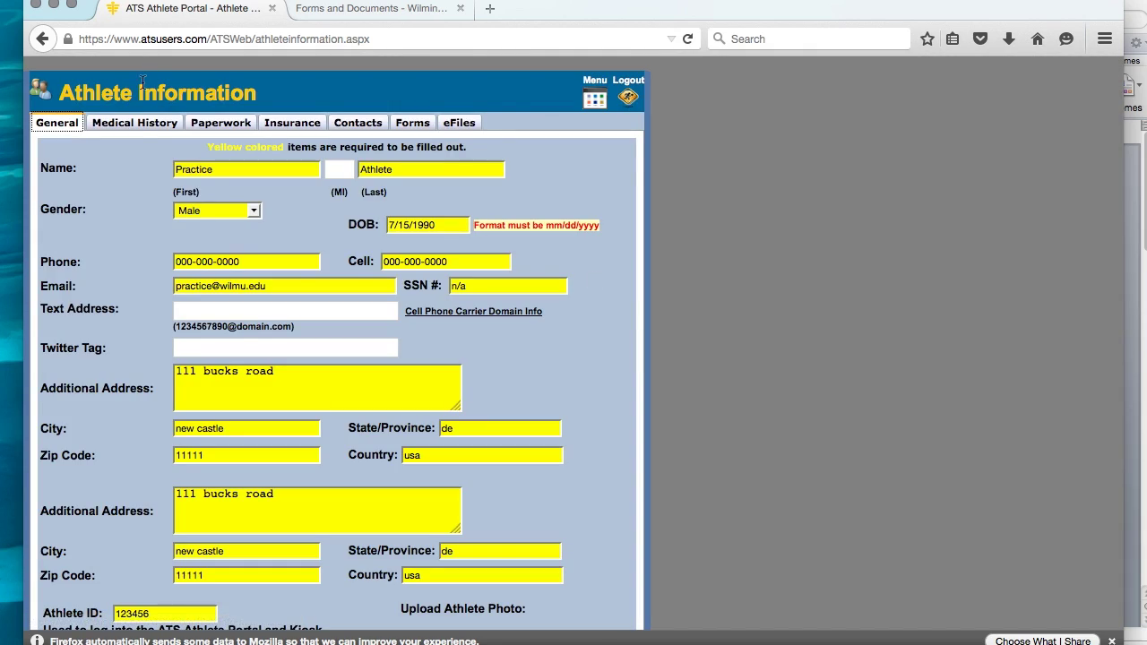
{"action": "left_click", "coordinate": [135, 125]}
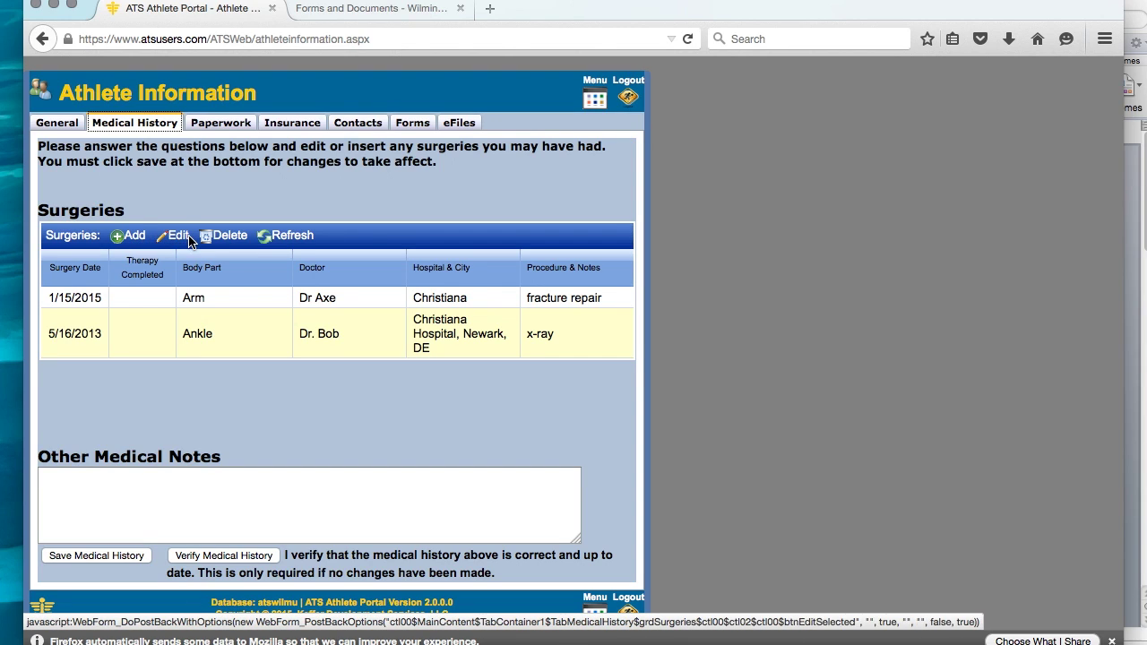
Add a new surgery entry and step through its date, body part, doctor and hospital fields.
{"action": "left_click", "coordinate": [132, 238]}
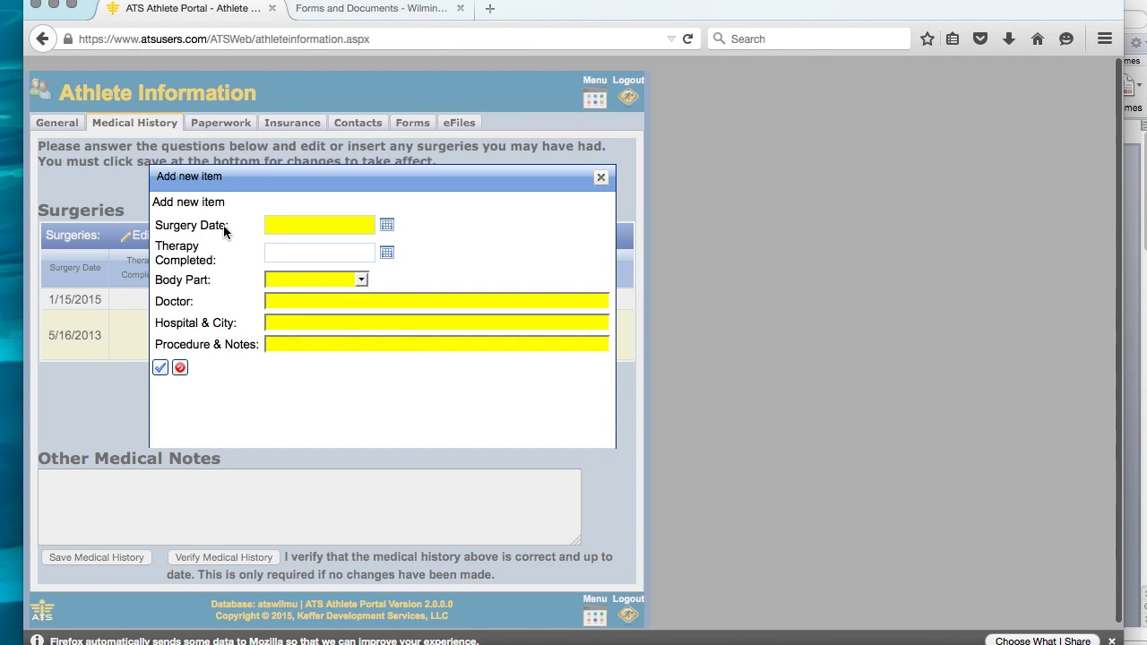
{"action": "left_click", "coordinate": [314, 226]}
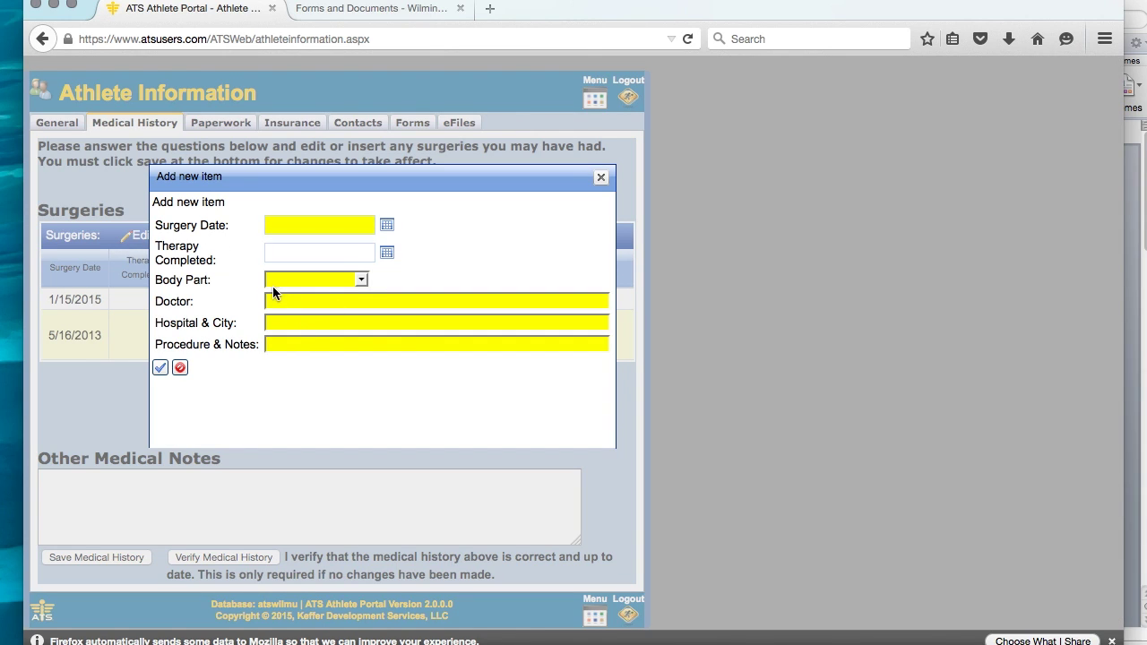
{"action": "left_click", "coordinate": [361, 281]}
{"action": "left_click", "coordinate": [361, 279]}
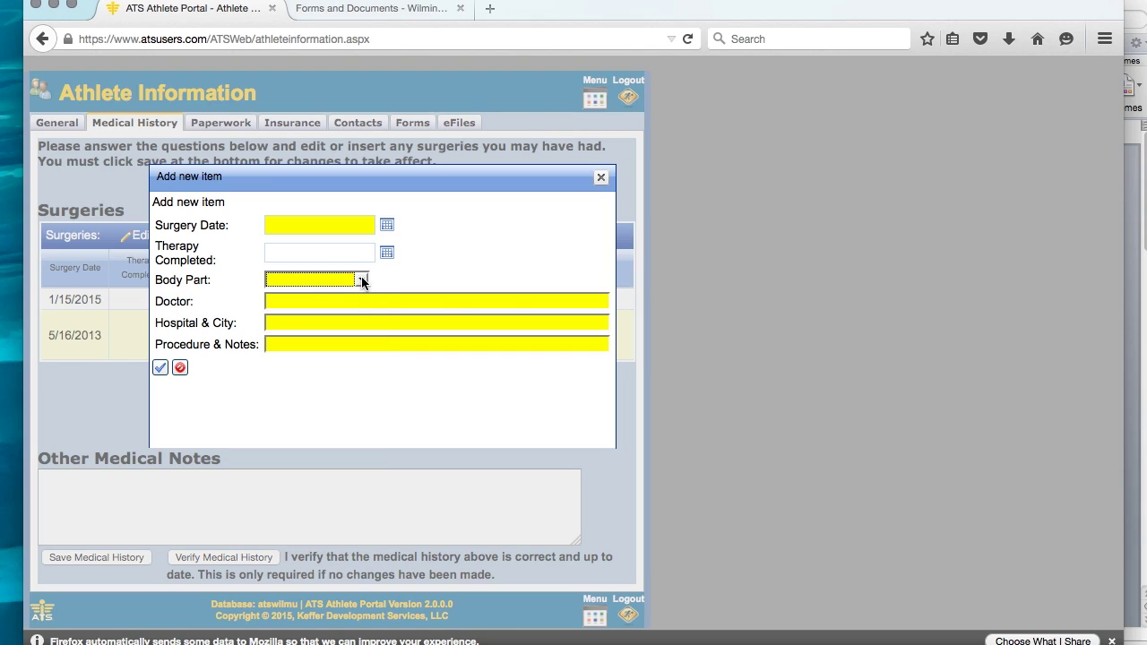
{"action": "left_click", "coordinate": [281, 300]}
{"action": "left_click", "coordinate": [349, 330]}
Discard the new surgery entry, leave Other Medical Notes empty, and verify the medical history.
{"action": "left_click", "coordinate": [601, 177]}
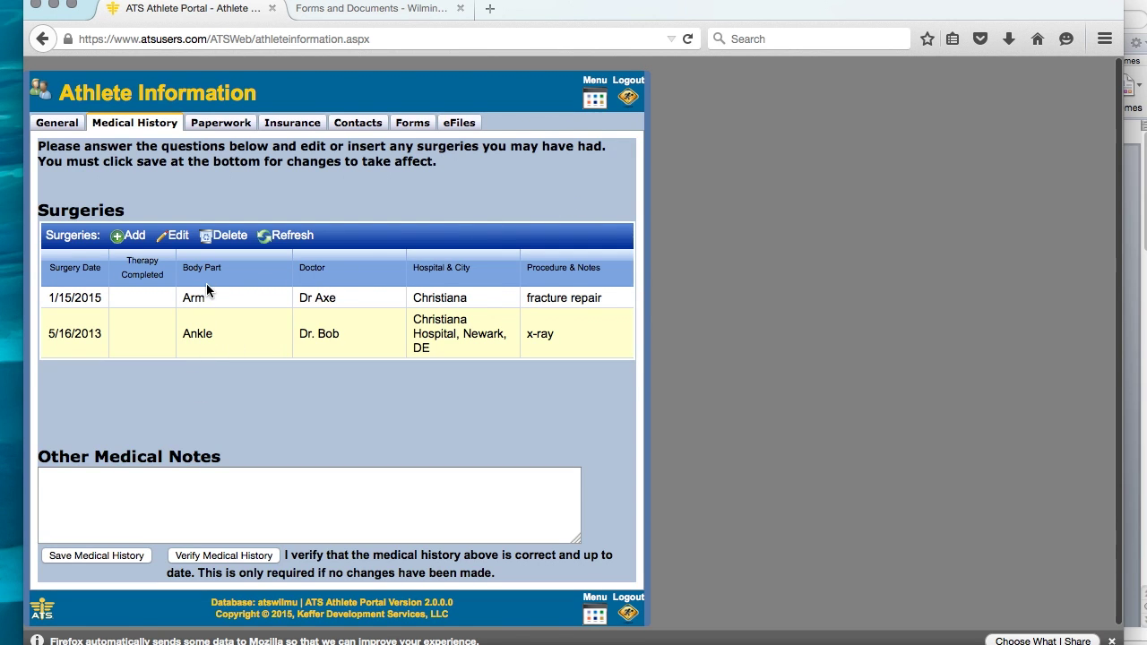
{"action": "left_click", "coordinate": [59, 483]}
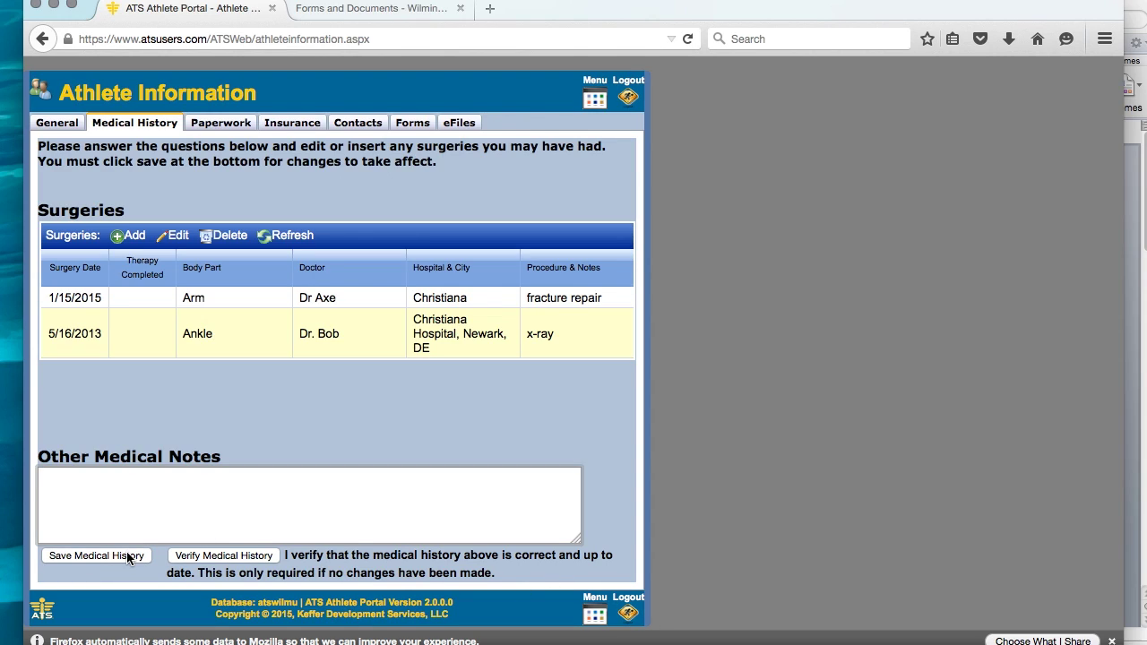
{"action": "left_click", "coordinate": [218, 555]}
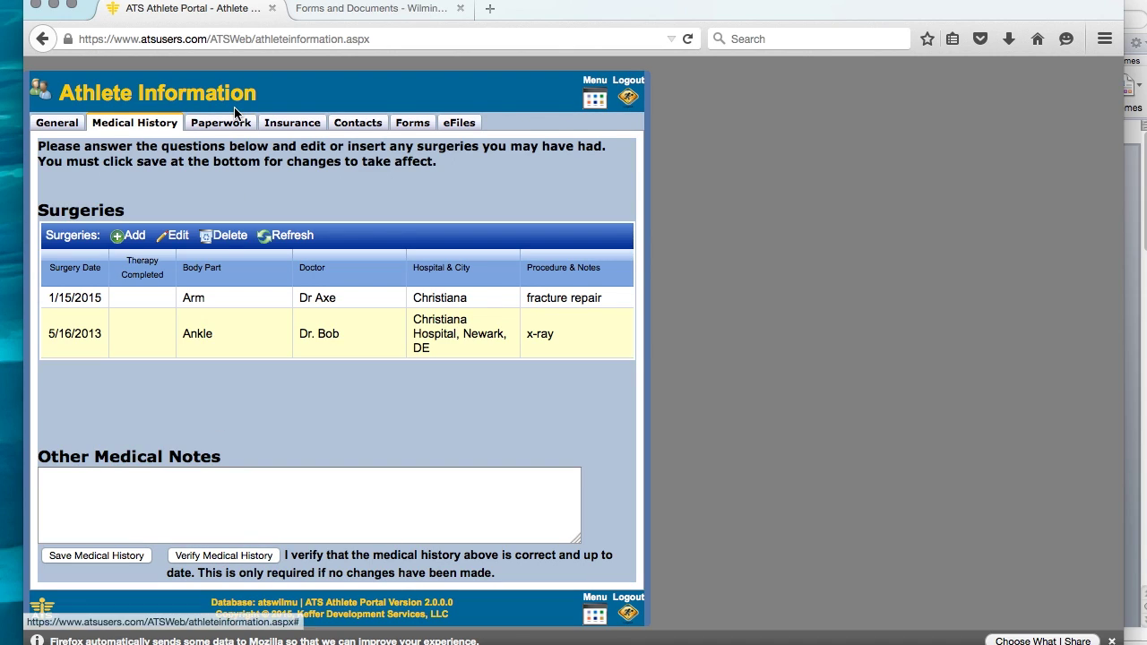
Open the Insurance tab and select the Aetna Insurance (Medical - HMO) policy.
{"action": "left_click", "coordinate": [281, 125]}
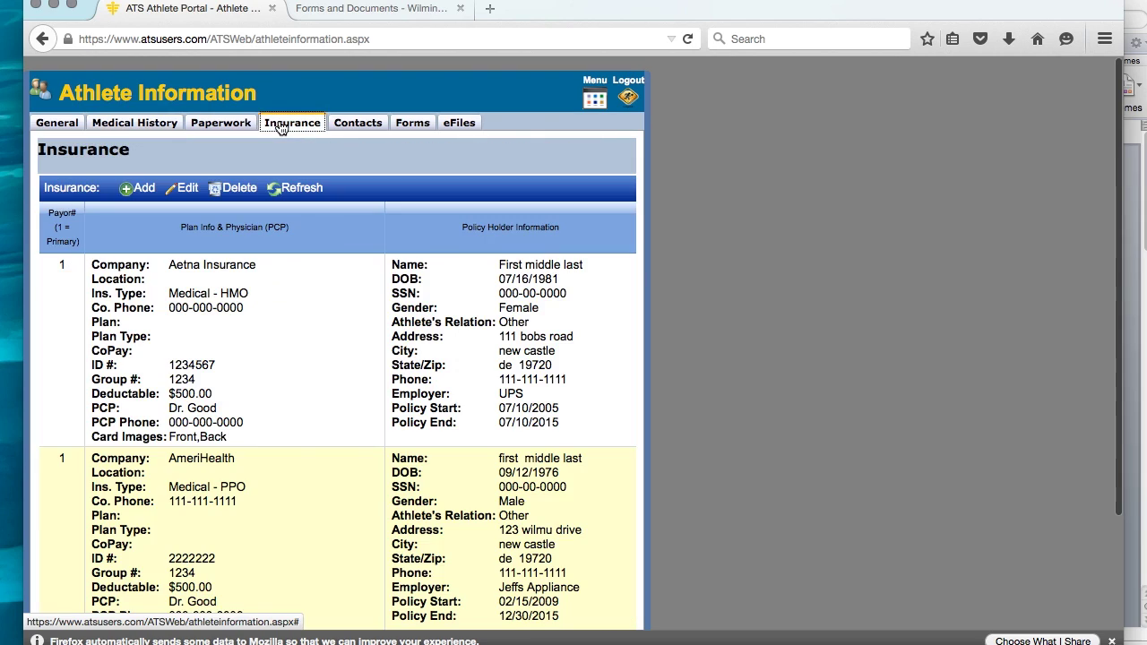
{"action": "scroll", "coordinate": [264, 538], "scroll_direction": "down", "scroll_amount": 1}
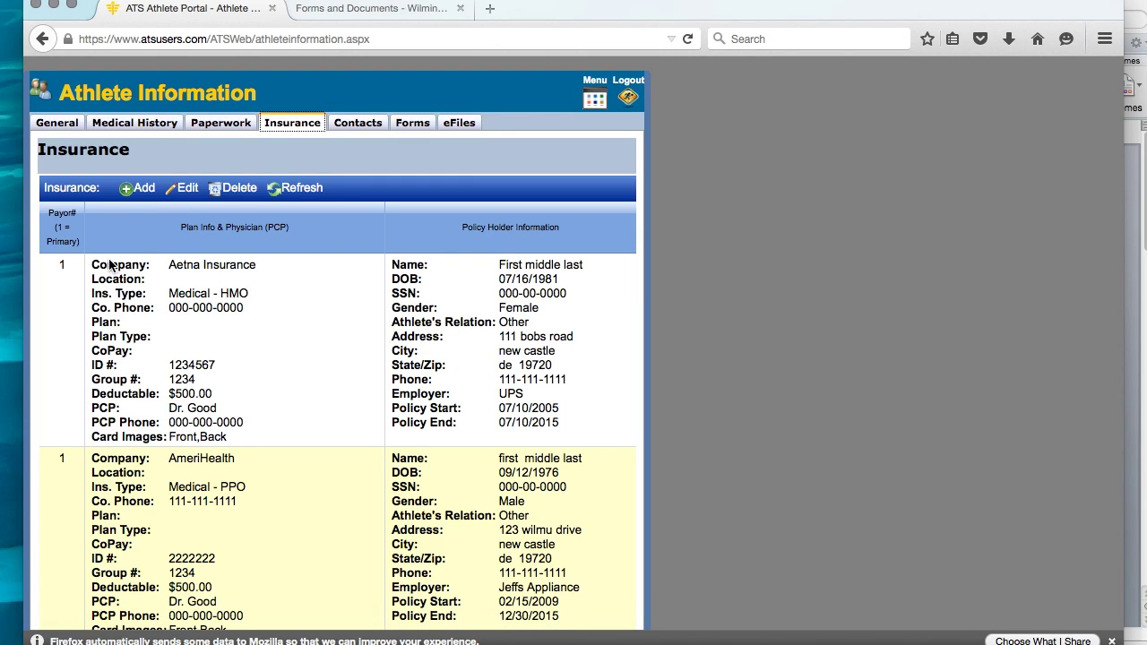
{"action": "left_click", "coordinate": [163, 270]}
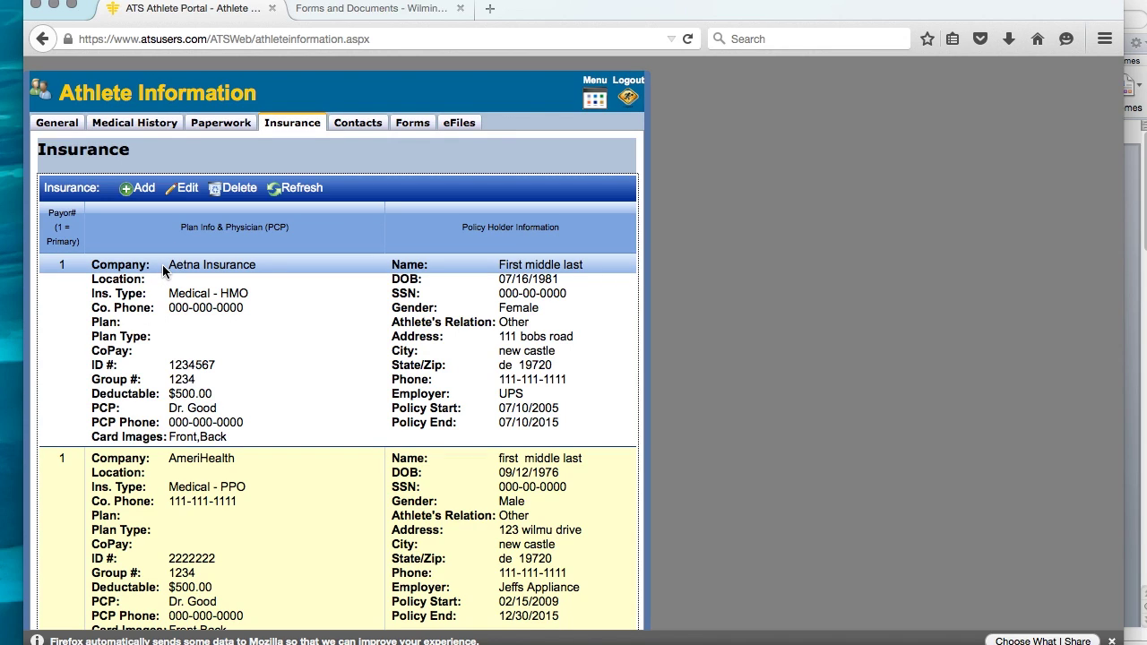
{"action": "left_click", "coordinate": [188, 191]}
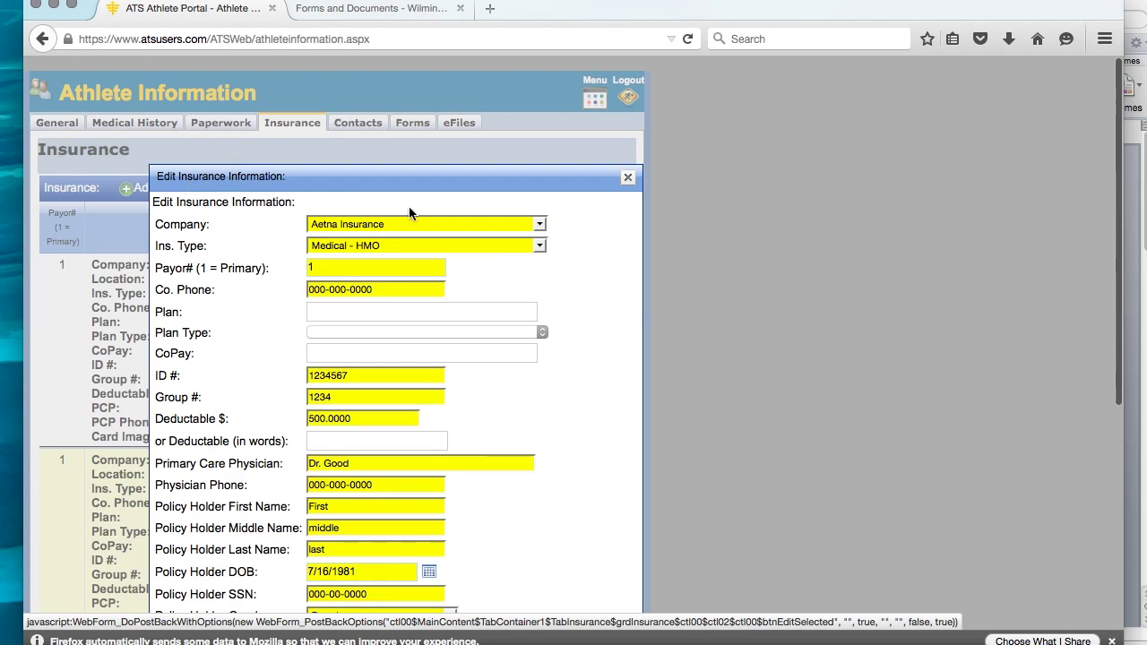
{"action": "scroll", "coordinate": [637, 299], "scroll_direction": "down", "scroll_amount": 7}
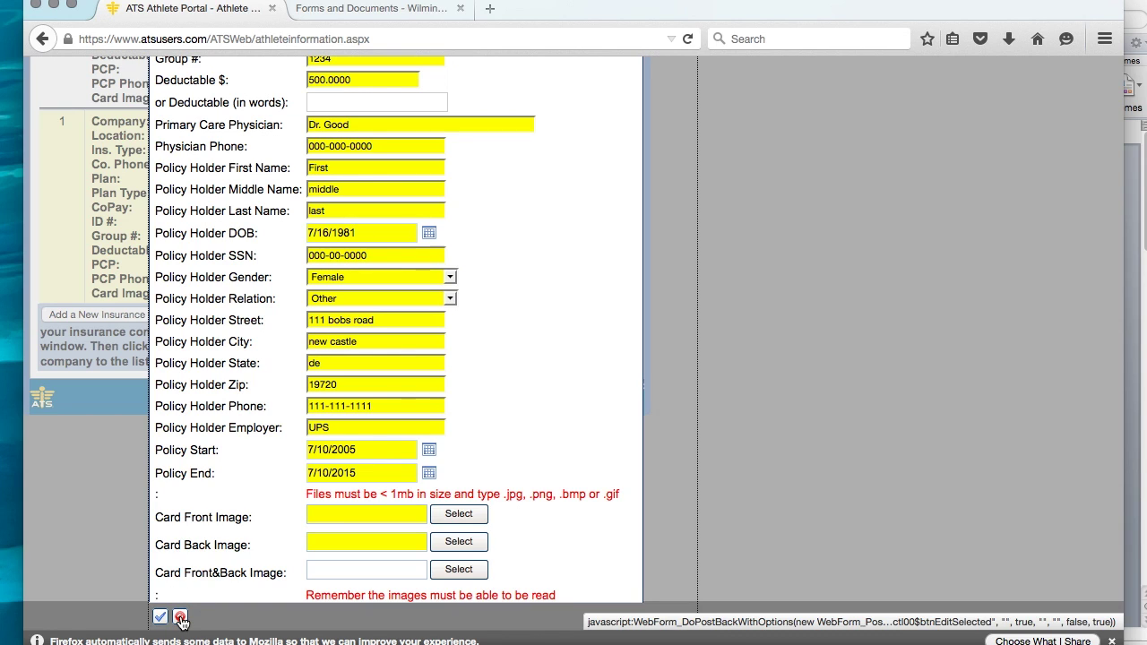
{"action": "left_click", "coordinate": [180, 618]}
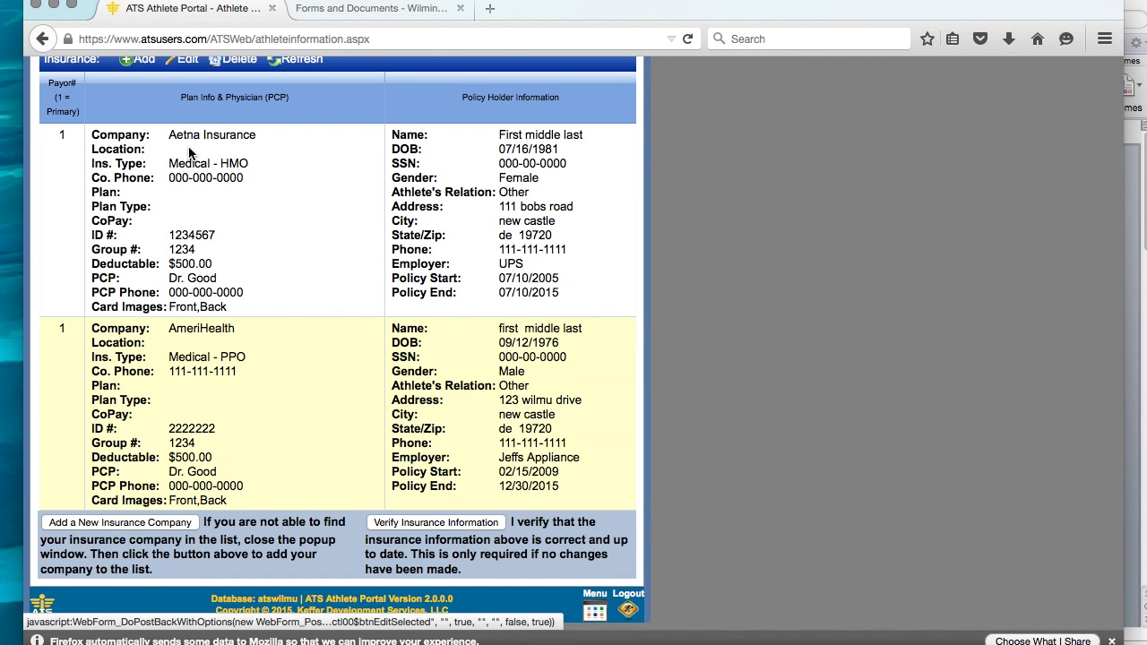
{"action": "scroll", "coordinate": [171, 202], "scroll_direction": "up", "scroll_amount": 1}
{"action": "scroll", "coordinate": [146, 193], "scroll_direction": "up", "scroll_amount": 2}
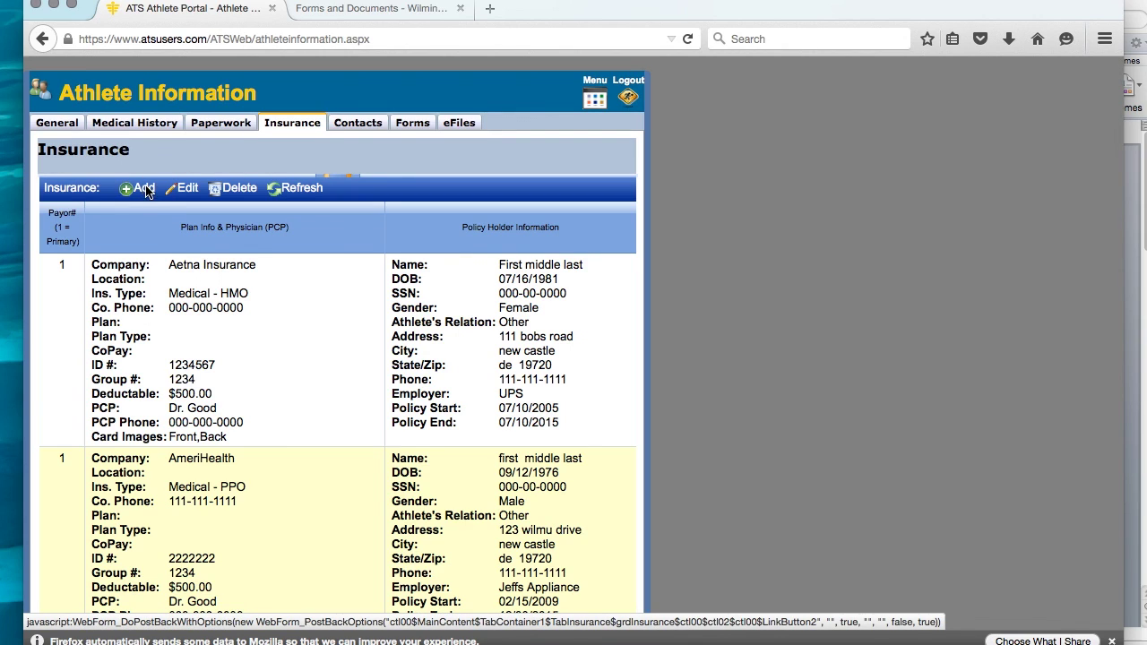
Start a new insurance policy and browse the Company list without picking a company.
{"action": "left_click", "coordinate": [146, 193]}
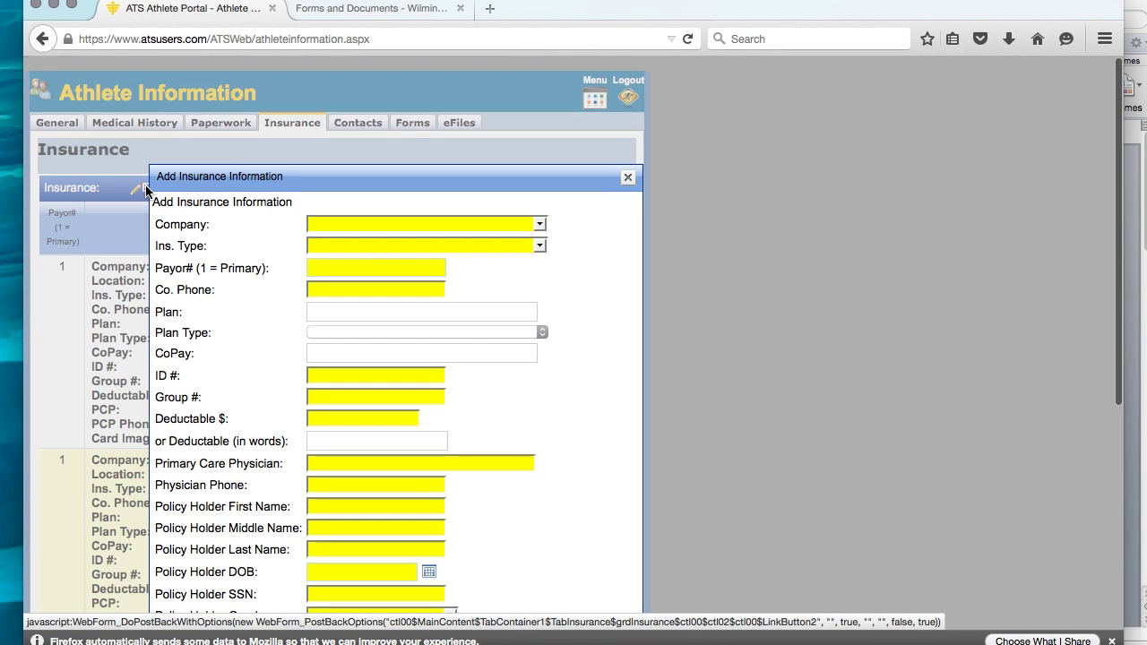
{"action": "left_click", "coordinate": [540, 225]}
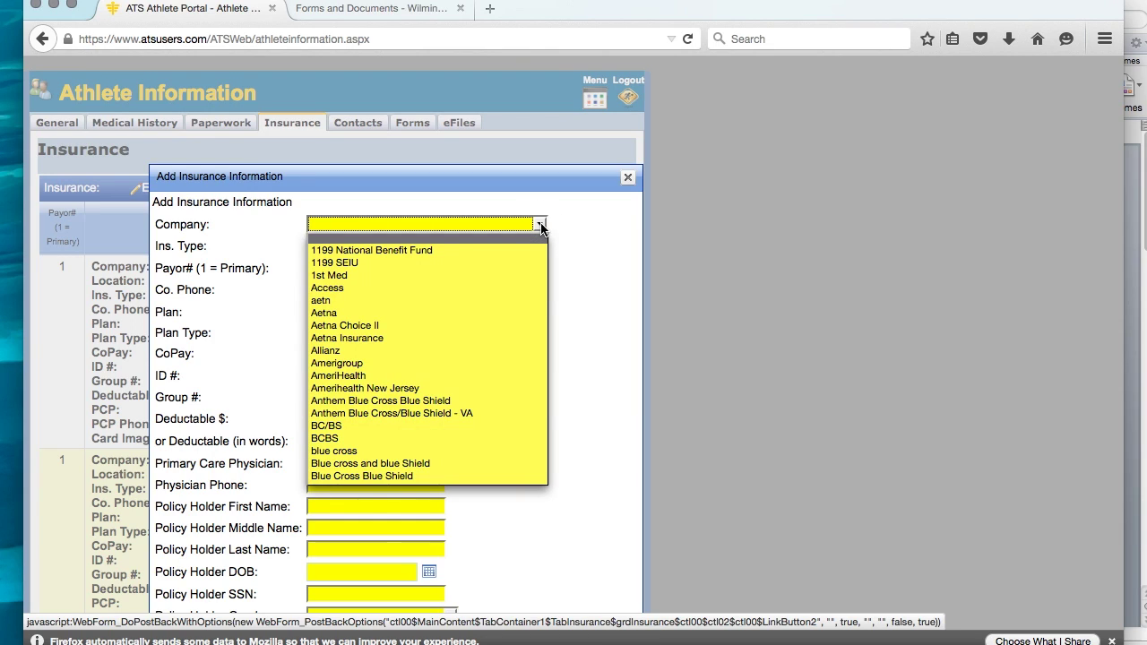
{"action": "scroll", "coordinate": [401, 482], "scroll_direction": "down", "scroll_amount": 1}
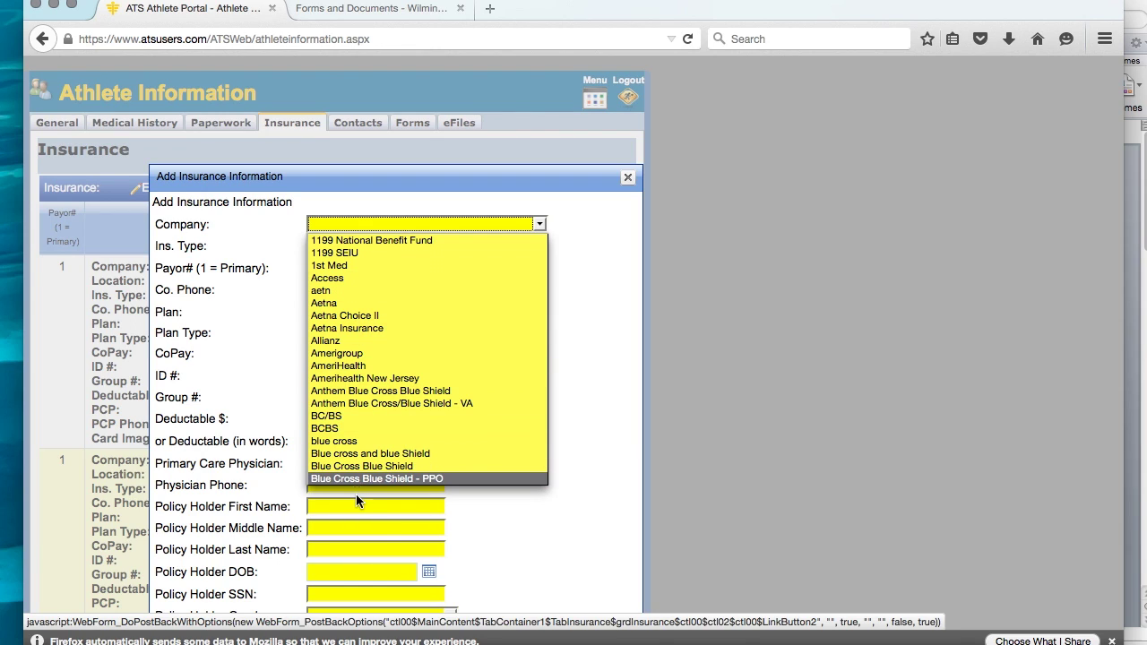
{"action": "left_click", "coordinate": [586, 220]}
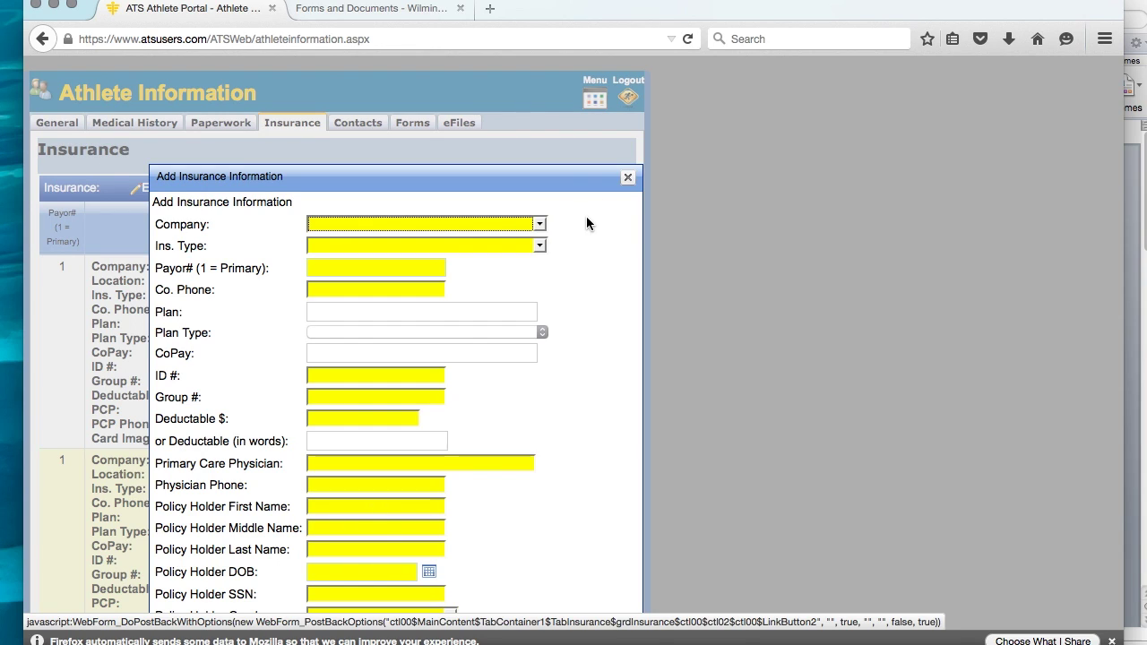
Close the blank policy form, then preview and dismiss the Add a New Insurance Company form.
{"action": "left_click", "coordinate": [627, 180]}
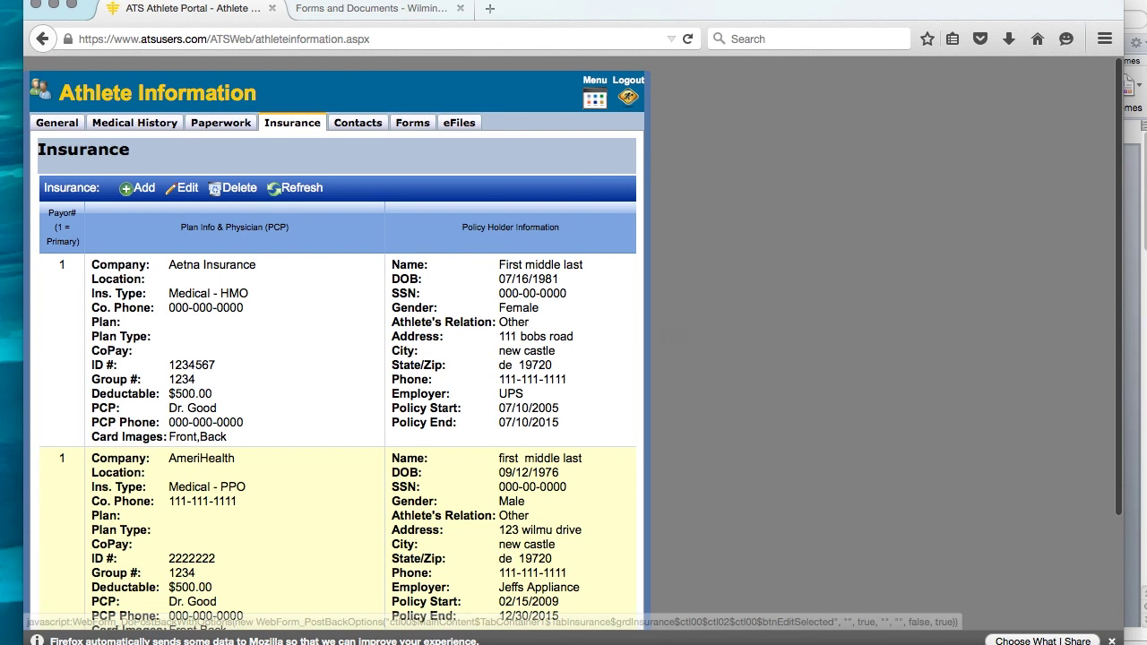
{"action": "scroll", "coordinate": [273, 200], "scroll_direction": "down", "scroll_amount": 3}
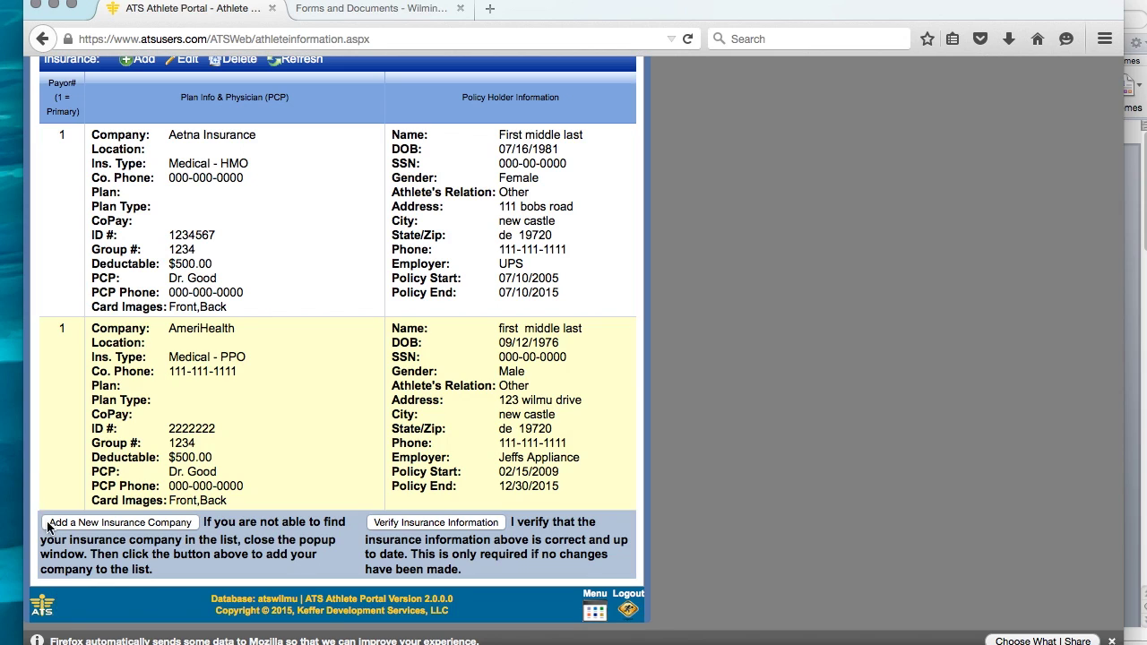
{"action": "left_click", "coordinate": [175, 525]}
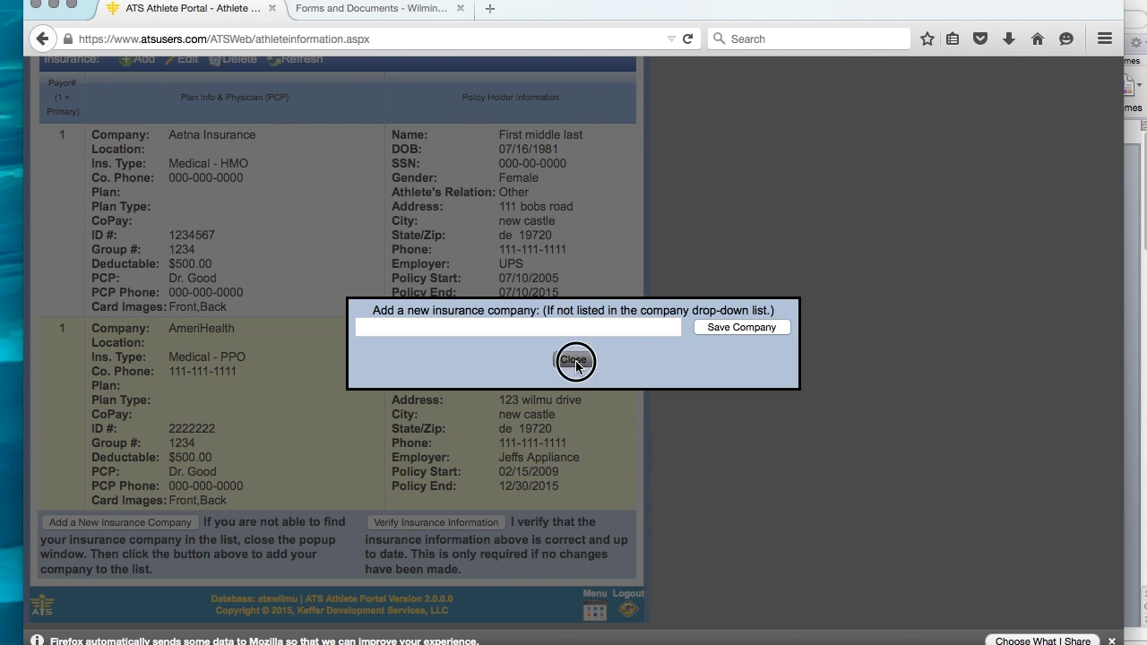
{"action": "left_click", "coordinate": [574, 359]}
Reopen the Add Insurance form and close it again, leaving the Aetna and AmeriHealth policies.
{"action": "scroll", "coordinate": [213, 251], "scroll_direction": "up", "scroll_amount": 3}
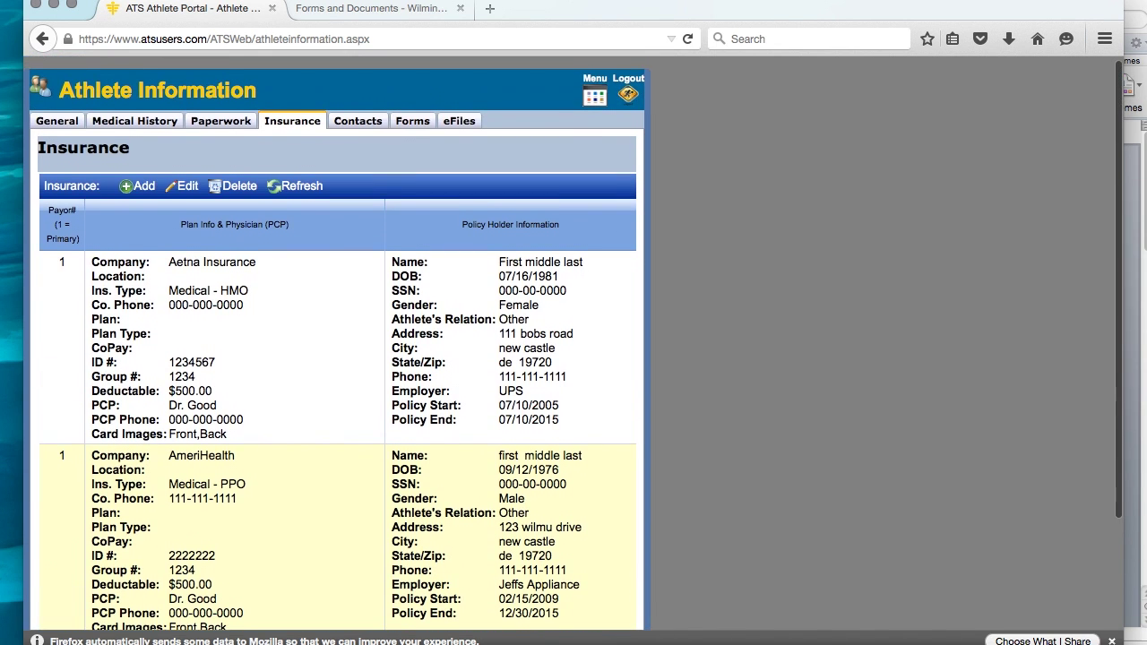
{"action": "left_click", "coordinate": [132, 190]}
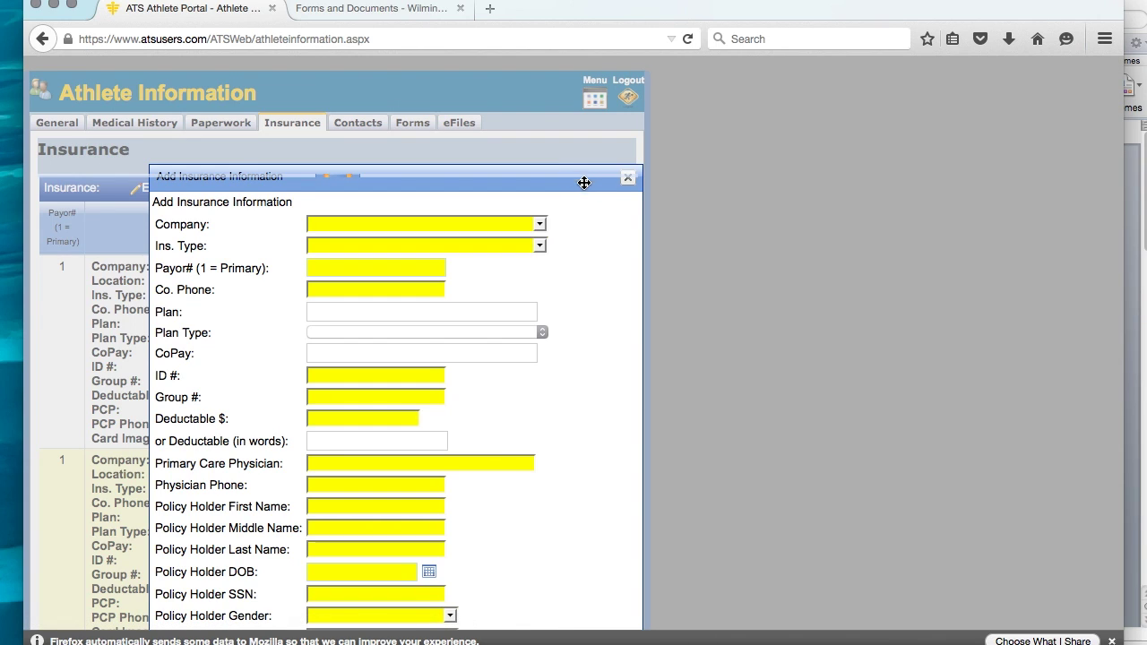
{"action": "left_click", "coordinate": [627, 177]}
{"action": "left_click", "coordinate": [185, 190]}
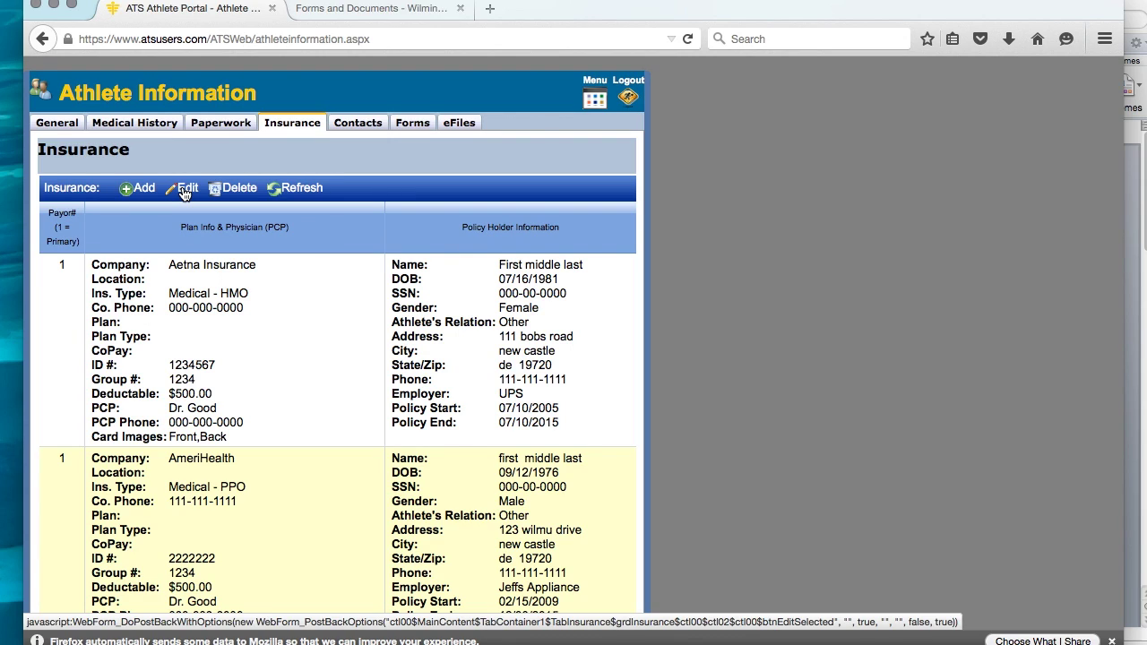
Open the Aetna Insurance policy in its edit form.
{"action": "left_click", "coordinate": [161, 267]}
{"action": "left_click", "coordinate": [196, 195]}
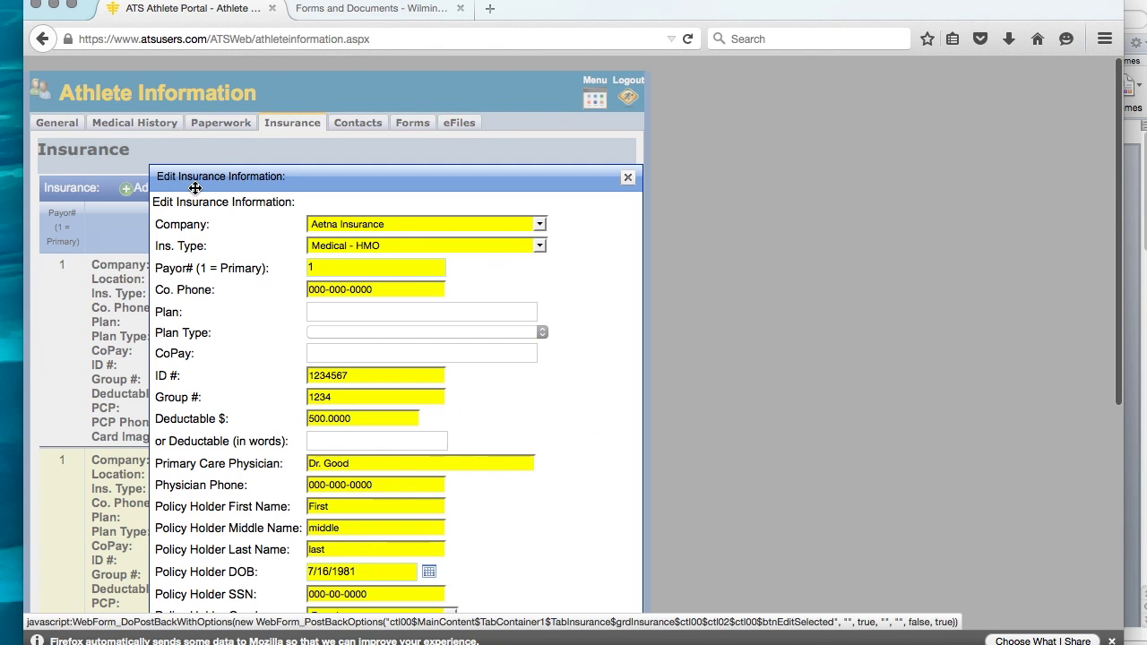
{"action": "scroll", "coordinate": [427, 93], "scroll_direction": "down", "scroll_amount": 3}
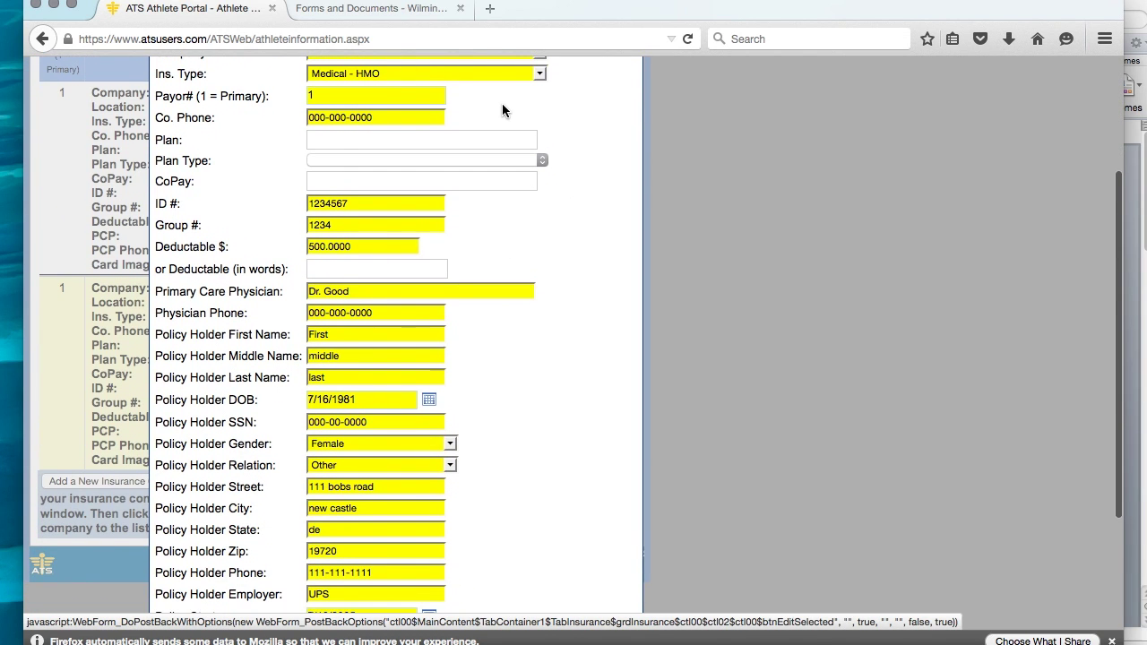
{"action": "scroll", "coordinate": [421, 260], "scroll_direction": "up", "scroll_amount": 3}
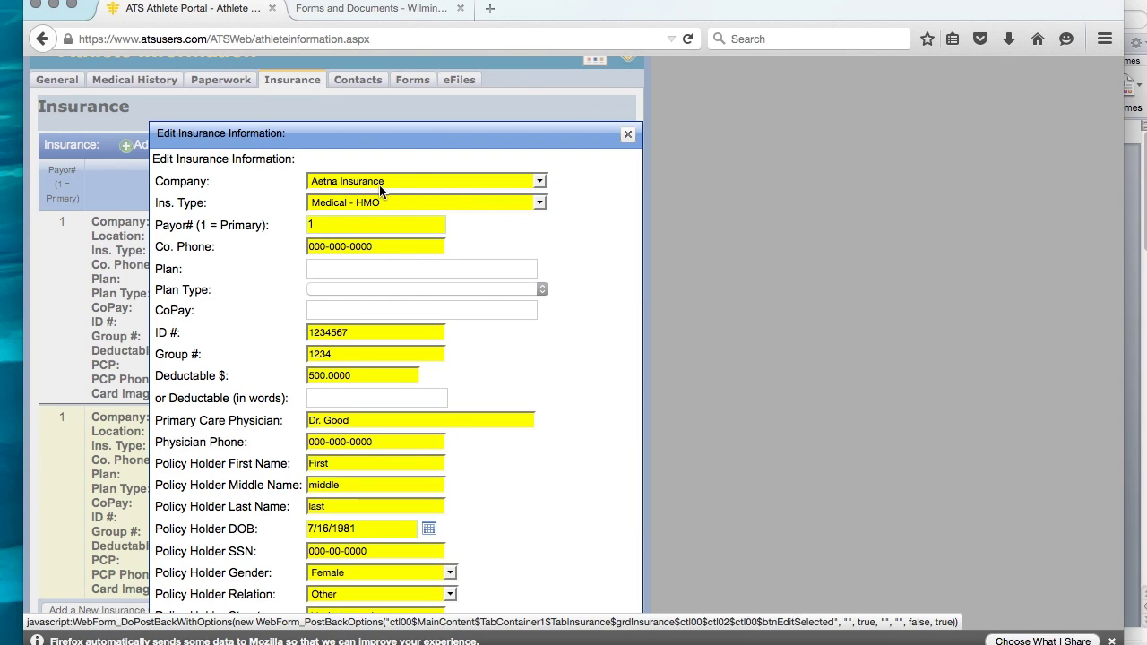
Keep Medical - HMO as the insurance type and review the Payor# field.
{"action": "left_click", "coordinate": [538, 205]}
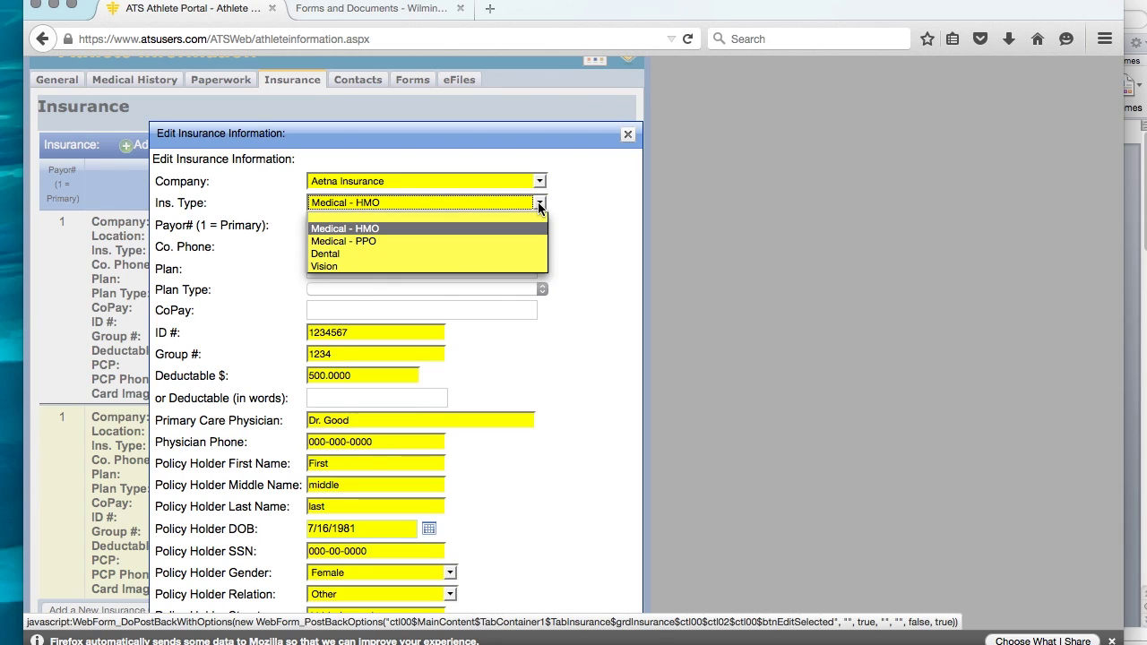
{"action": "left_click", "coordinate": [653, 193]}
{"action": "left_click", "coordinate": [327, 226]}
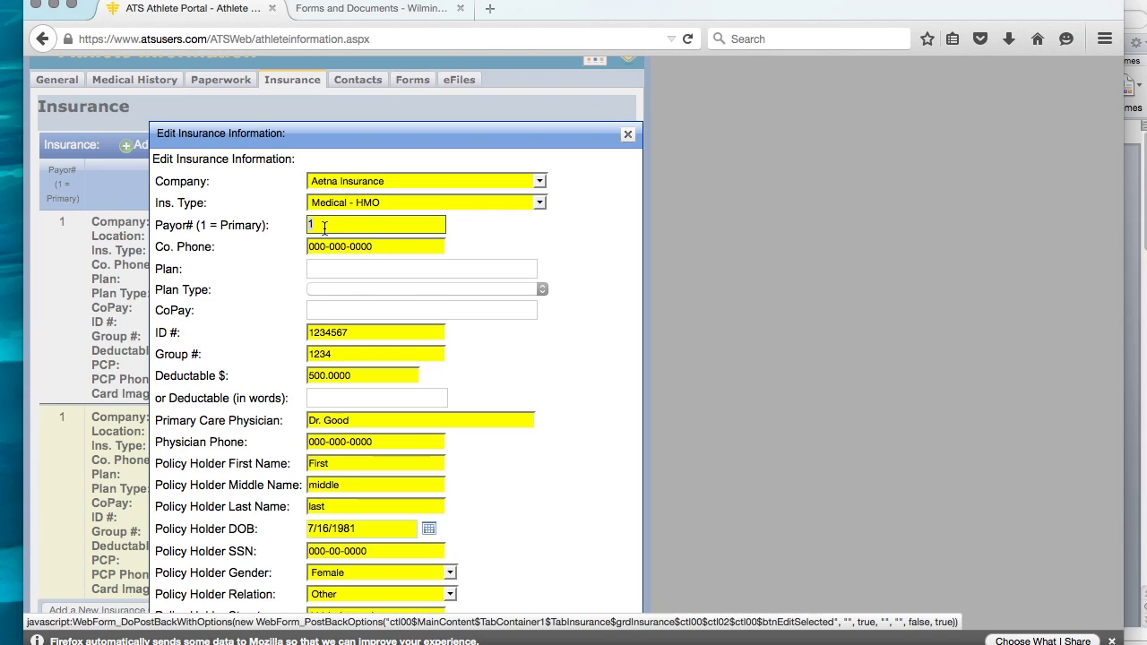
{"action": "left_click", "coordinate": [481, 250]}
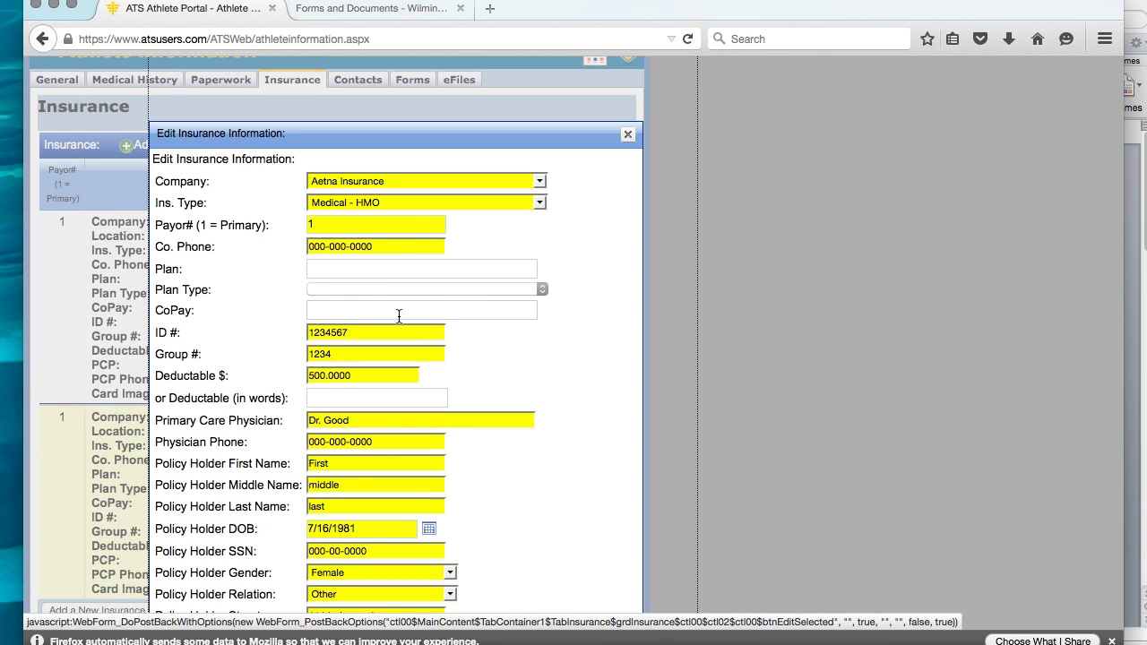
{"action": "scroll", "coordinate": [470, 331], "scroll_direction": "down", "scroll_amount": 6}
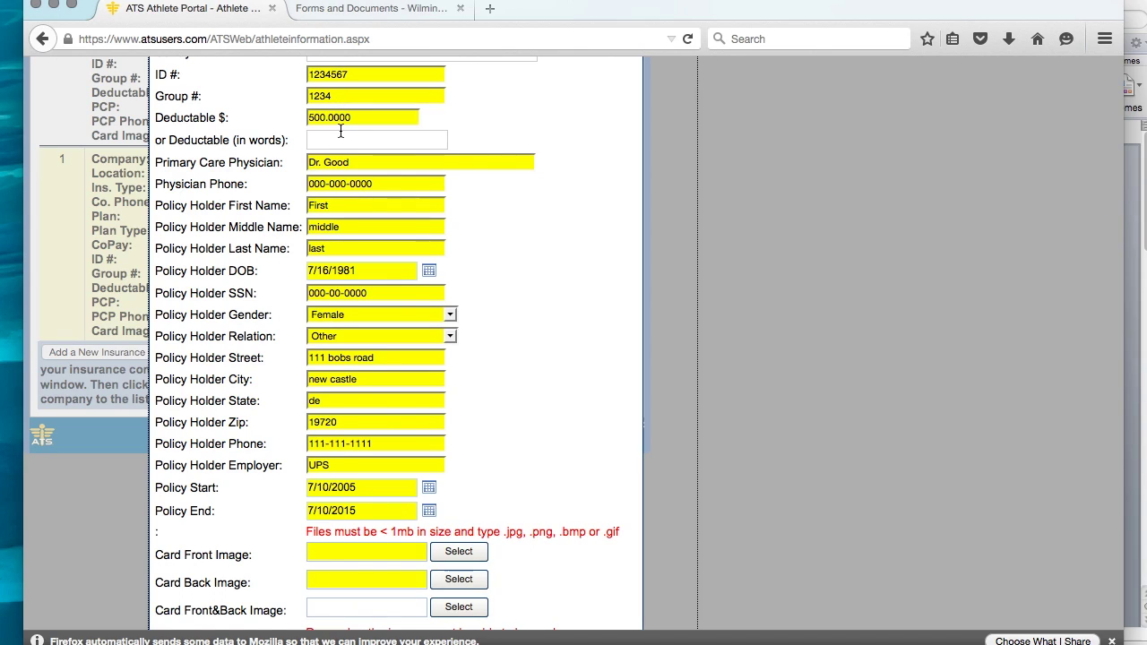
Change the Aetna policy's Deductable $ value to 500.
{"action": "left_click", "coordinate": [362, 118]}
{"action": "key", "text": "BackSpace"}
{"action": "key", "text": "BackSpace"}
{"action": "key", "text": "BackSpace"}
{"action": "key", "text": "BackSpace"}
{"action": "key", "text": "BackSpace"}
{"action": "key", "text": "BackSpace"}
{"action": "key", "text": "BackSpace"}
{"action": "key", "text": "BackSpace"}
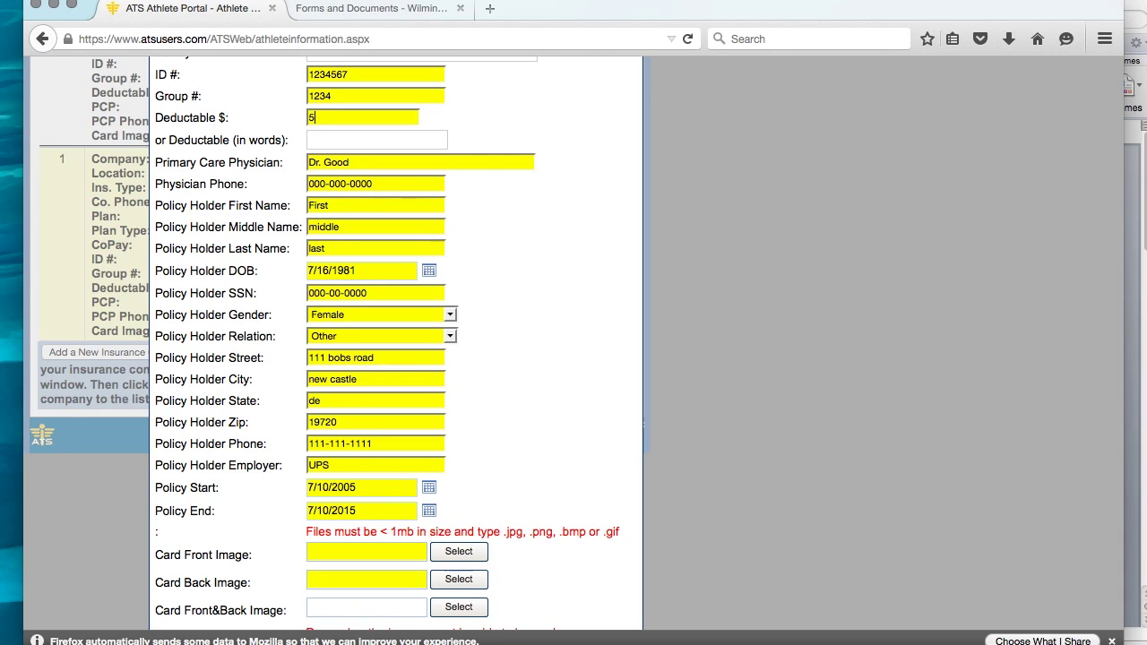
{"action": "type", "text": "00"}
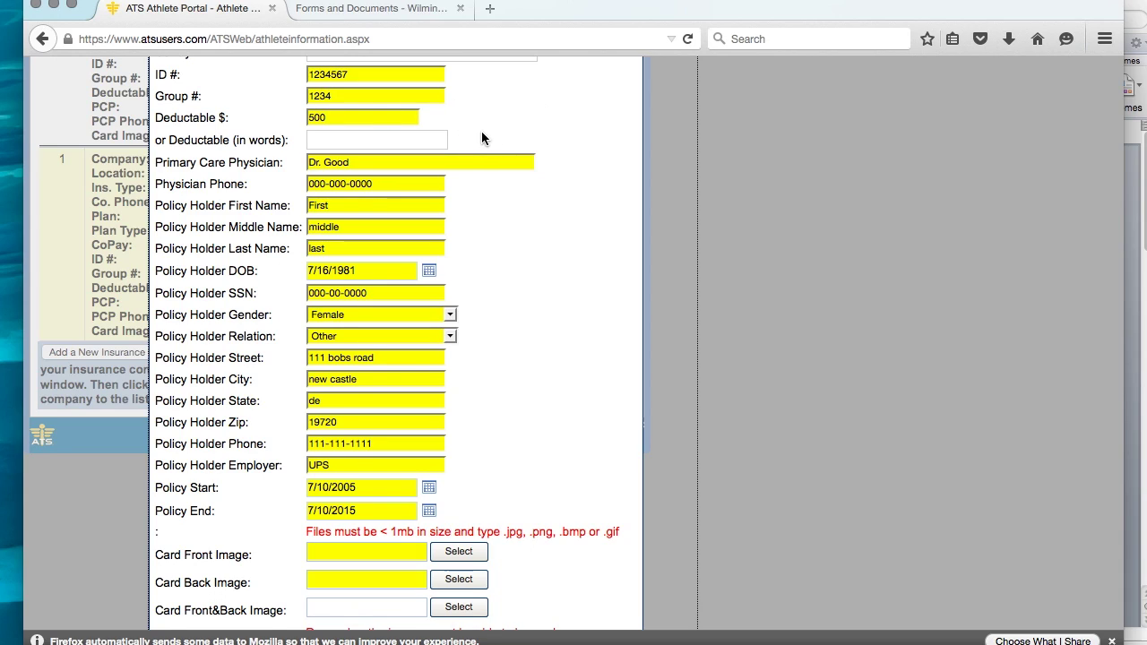
{"action": "scroll", "coordinate": [481, 131], "scroll_direction": "down", "scroll_amount": 1}
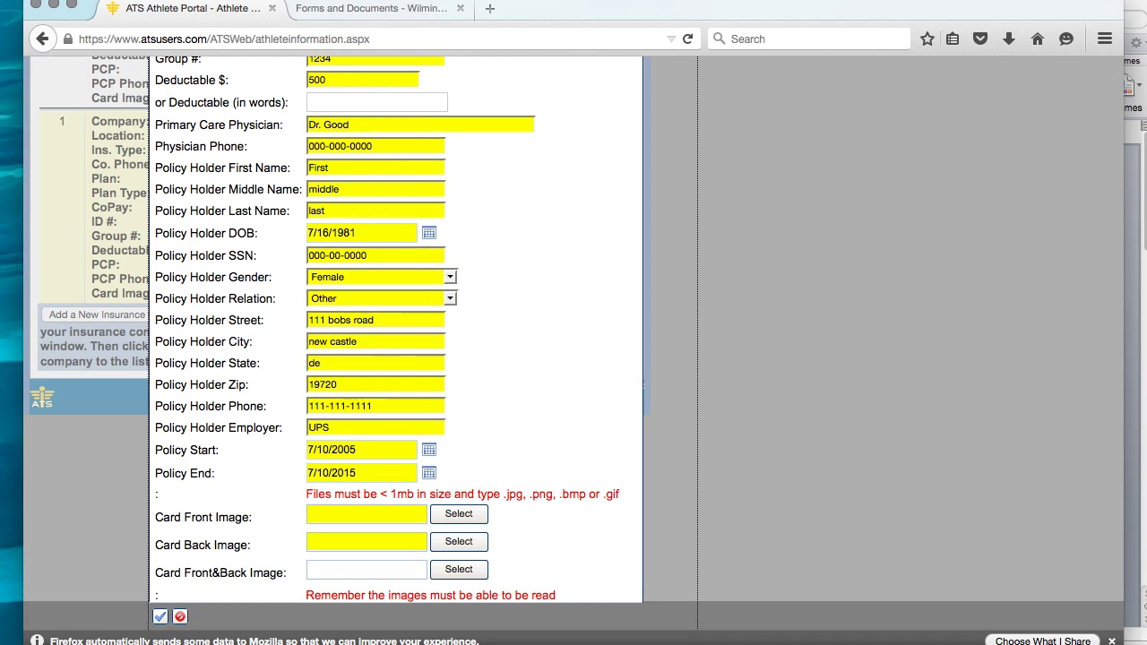
{"action": "left_click", "coordinate": [347, 164]}
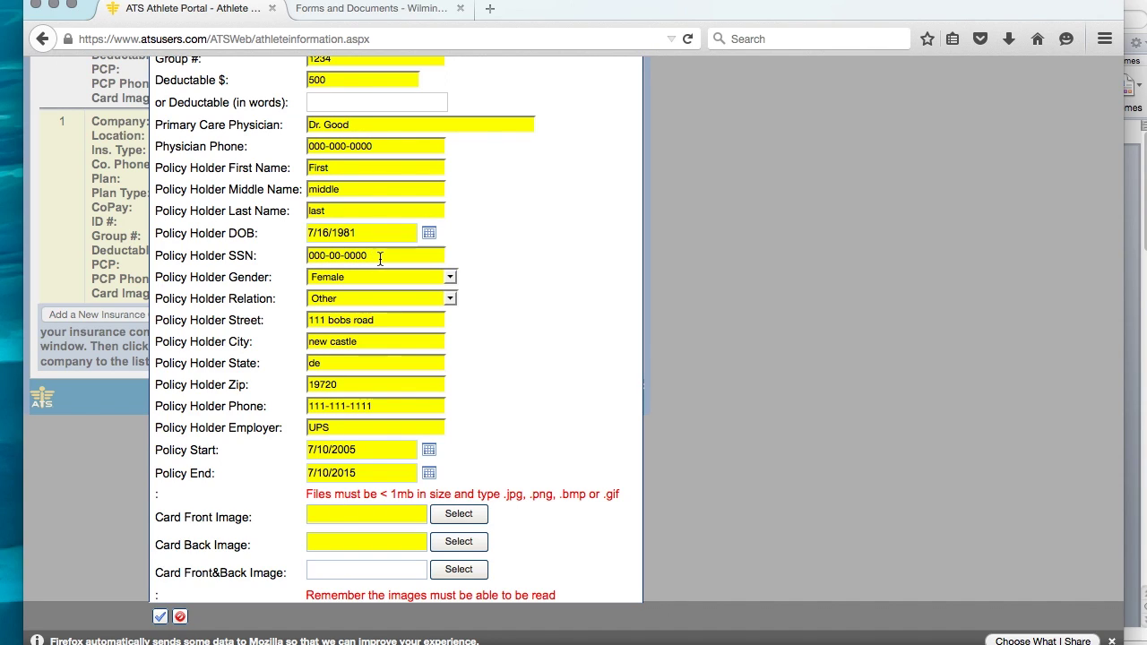
{"action": "left_click", "coordinate": [469, 256]}
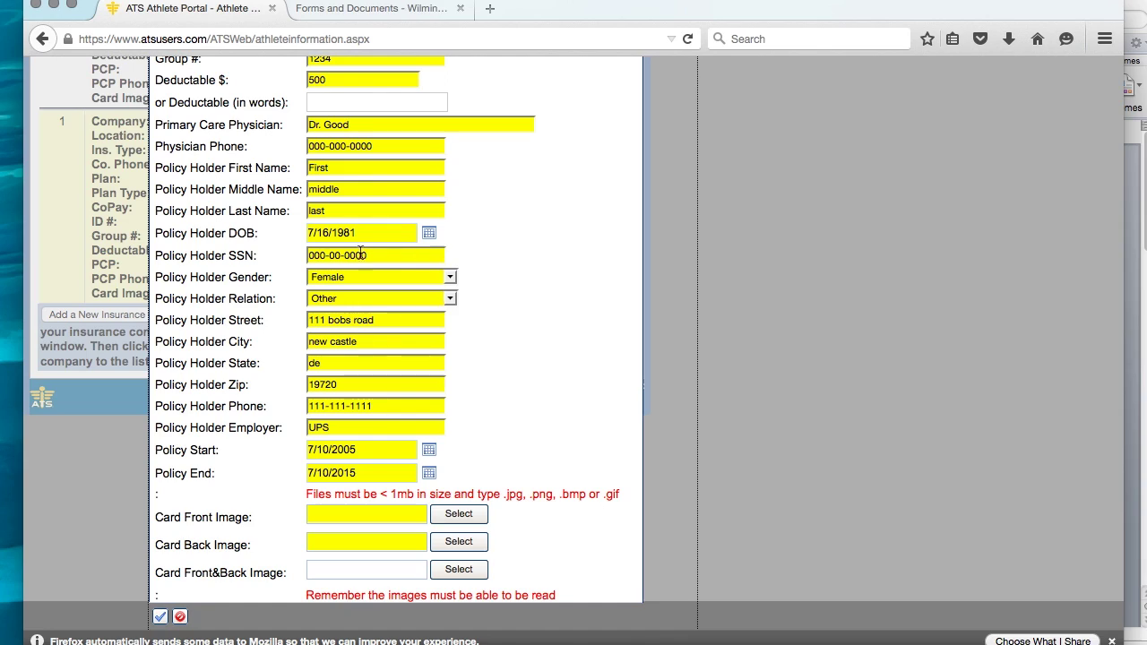
{"action": "left_click", "coordinate": [448, 299]}
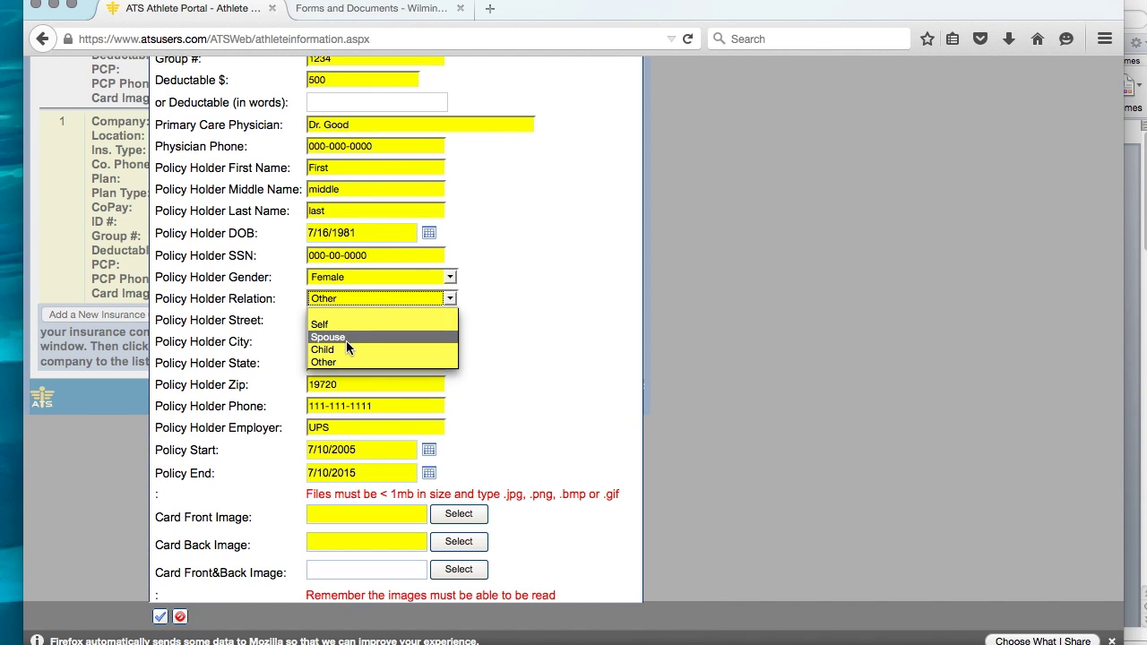
{"action": "left_click", "coordinate": [484, 302]}
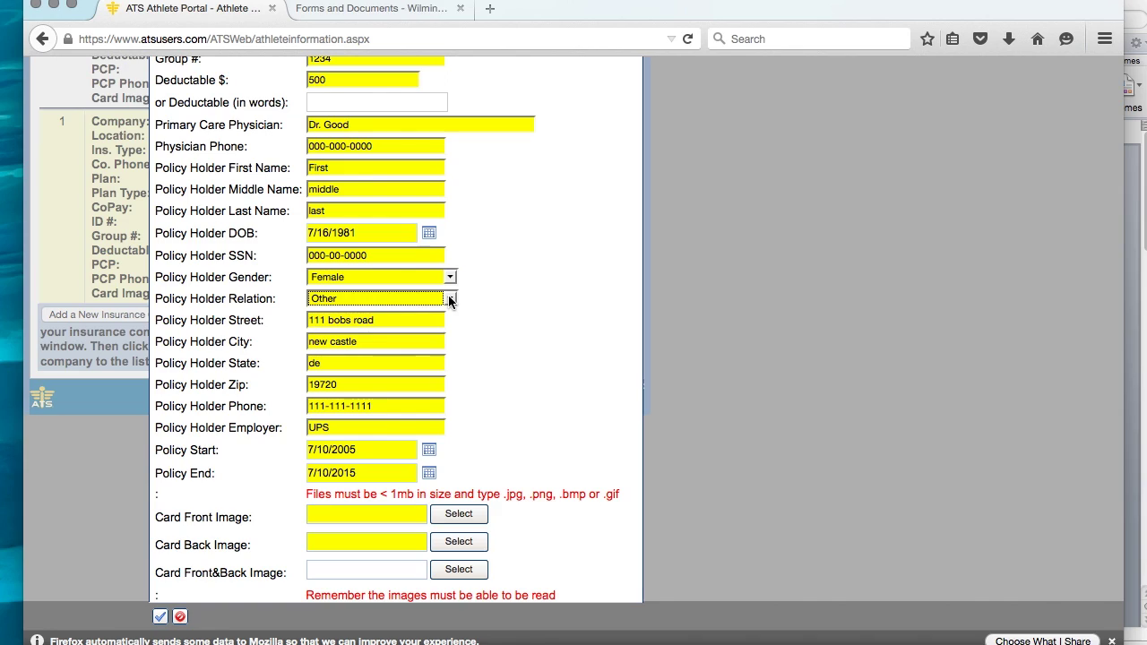
{"action": "left_click", "coordinate": [453, 332]}
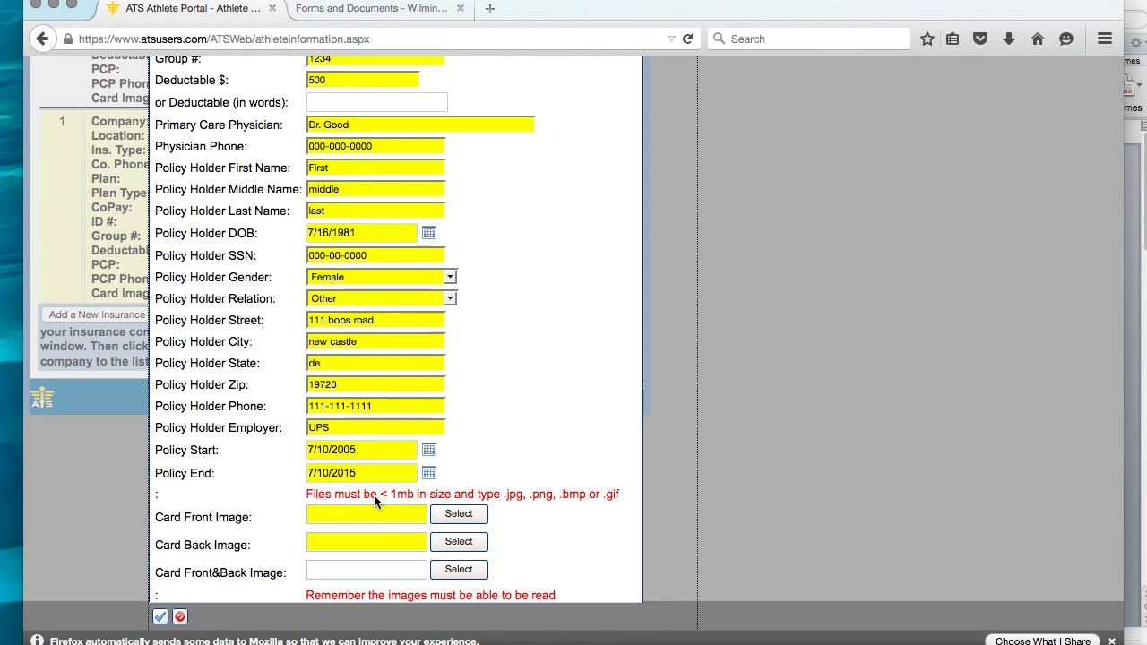
{"action": "left_click", "coordinate": [344, 453]}
{"action": "left_click", "coordinate": [292, 465]}
{"action": "left_click", "coordinate": [332, 478]}
Attach card front.JPG as the Card Front Image and card back.JPG as the Card Back Image.
{"action": "left_click", "coordinate": [468, 517]}
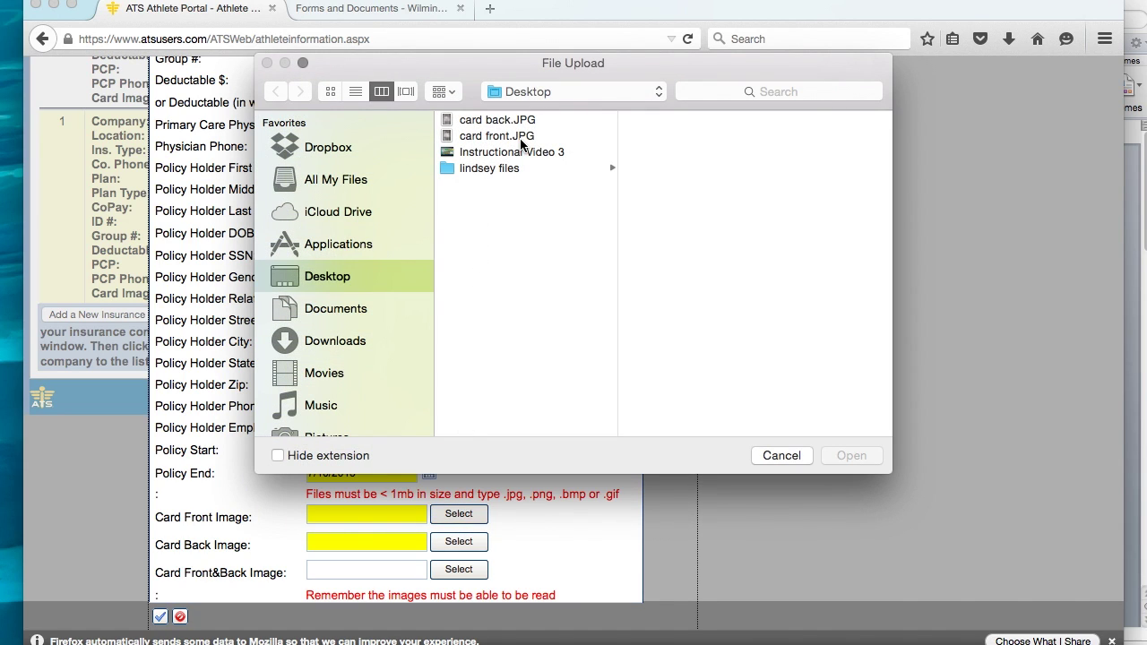
{"action": "left_click", "coordinate": [522, 139]}
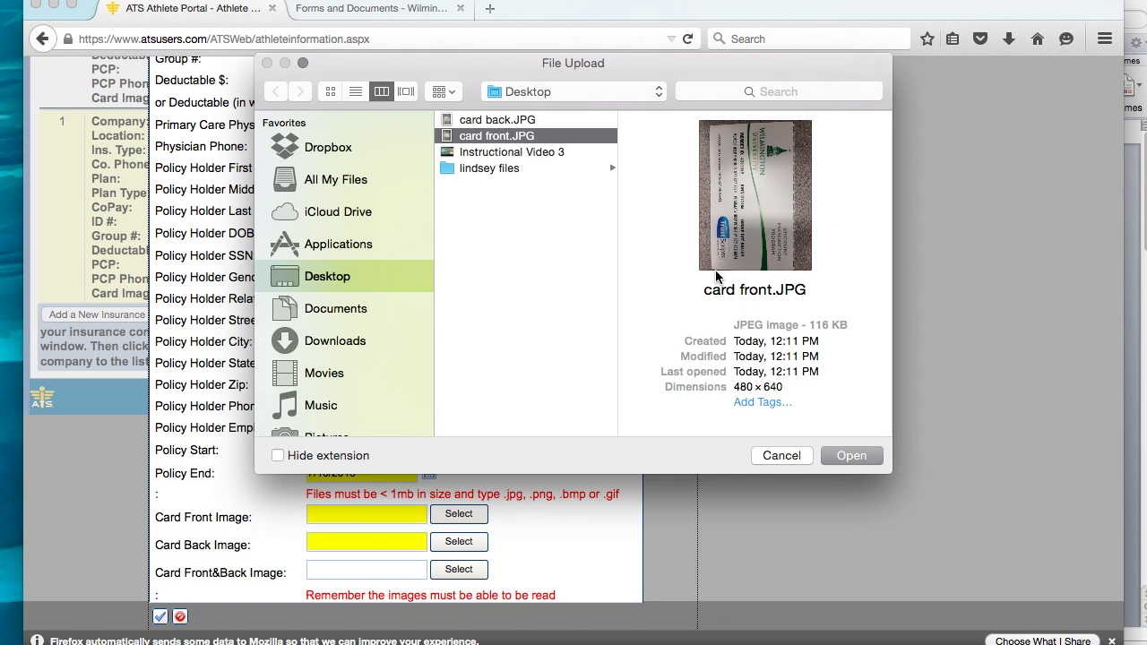
{"action": "left_click", "coordinate": [861, 458]}
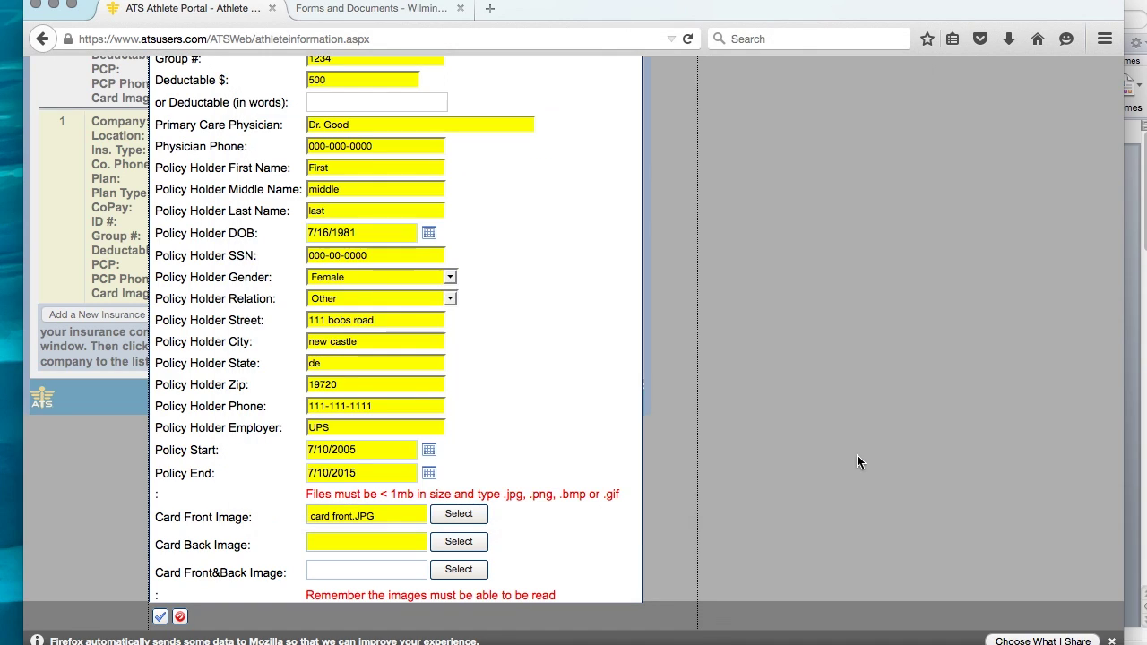
{"action": "left_click", "coordinate": [457, 542]}
{"action": "left_click", "coordinate": [492, 121]}
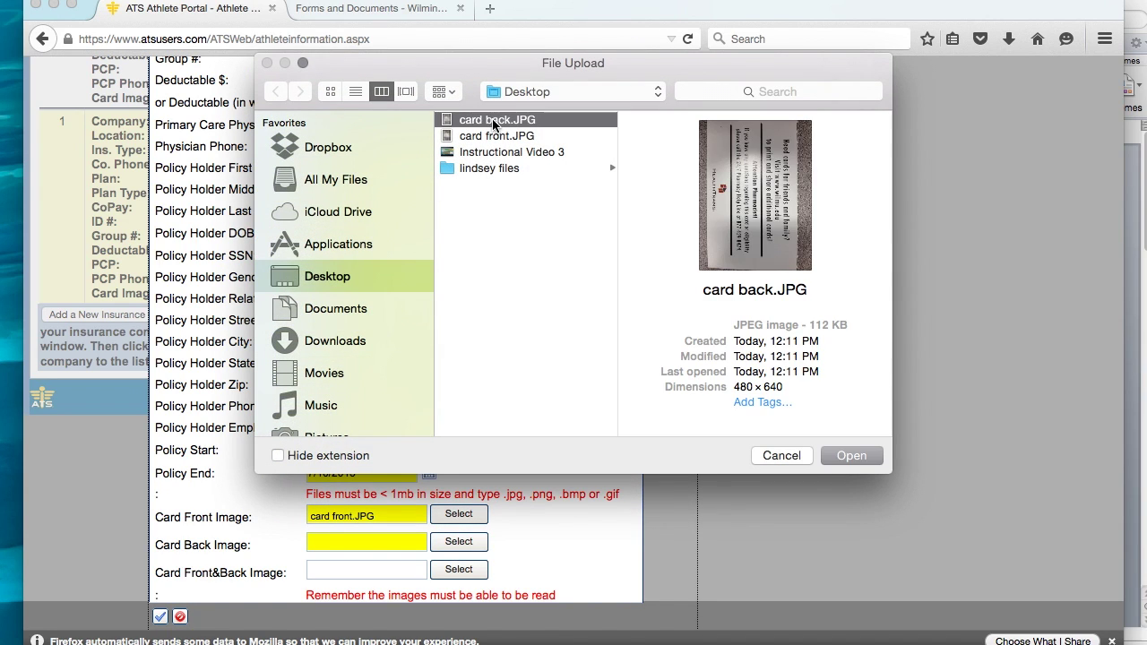
{"action": "left_click", "coordinate": [851, 459]}
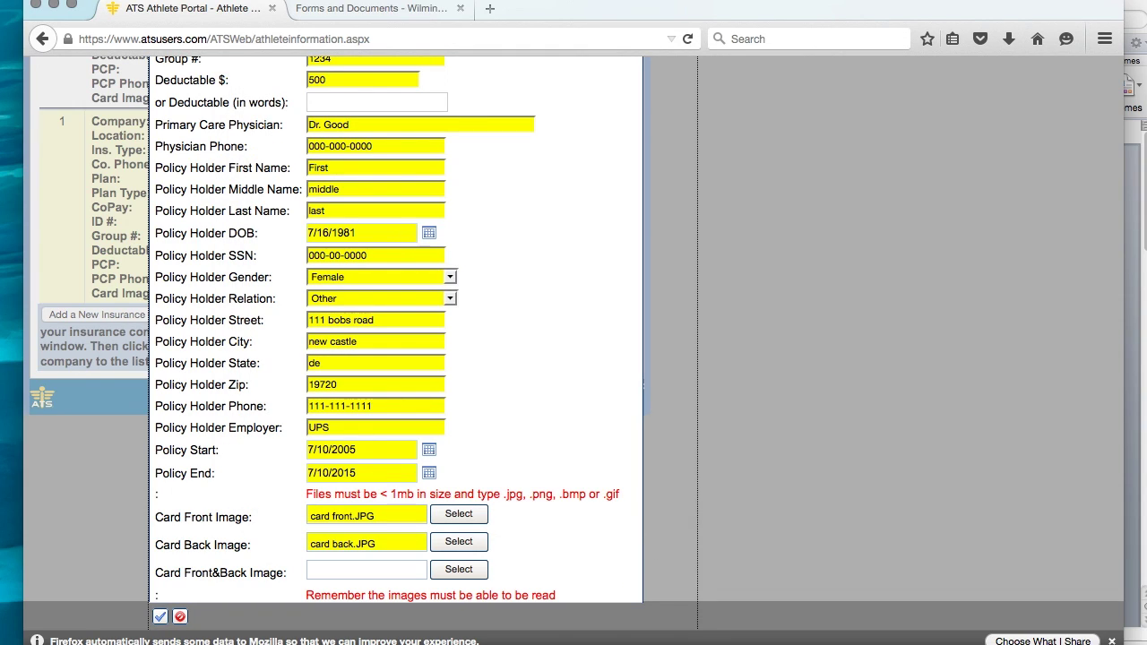
Save the Aetna policy, now listing a $500.00 deductible and Front,Back images.
{"action": "left_click", "coordinate": [163, 620]}
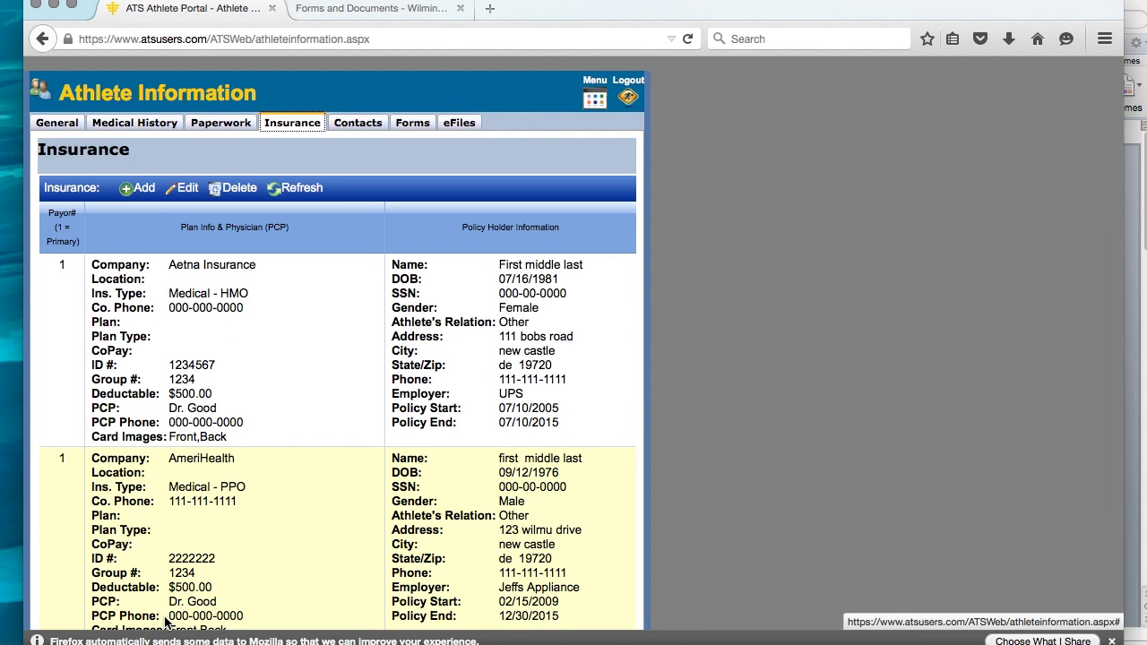
{"action": "scroll", "coordinate": [165, 620], "scroll_direction": "down", "scroll_amount": 3}
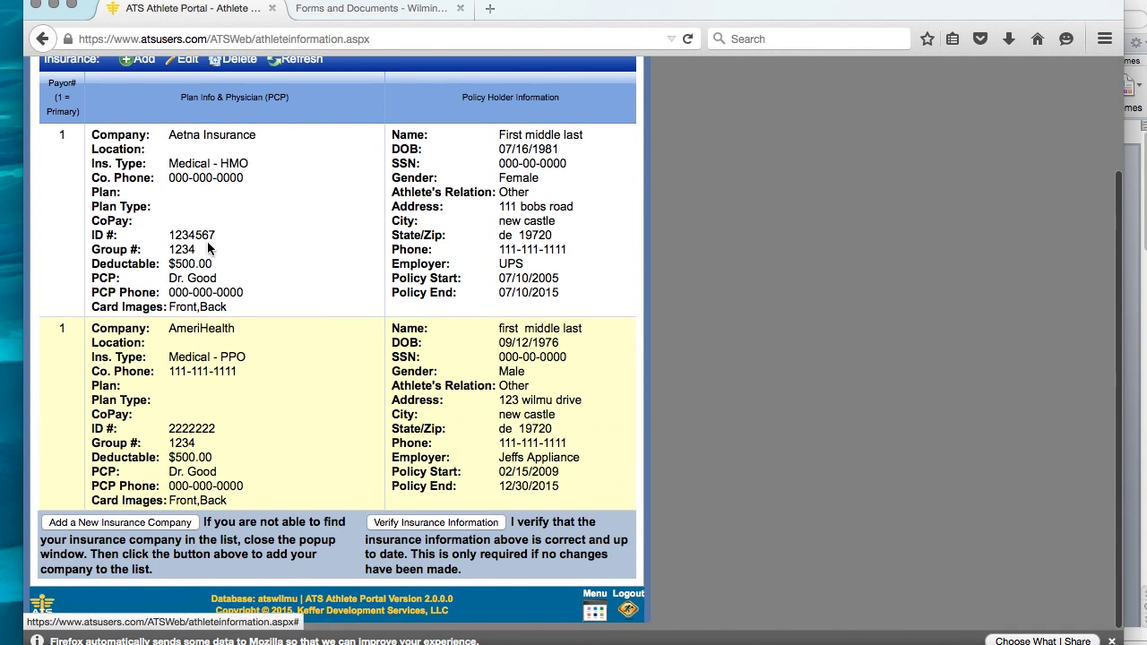
{"action": "scroll", "coordinate": [302, 393], "scroll_direction": "up", "scroll_amount": 3}
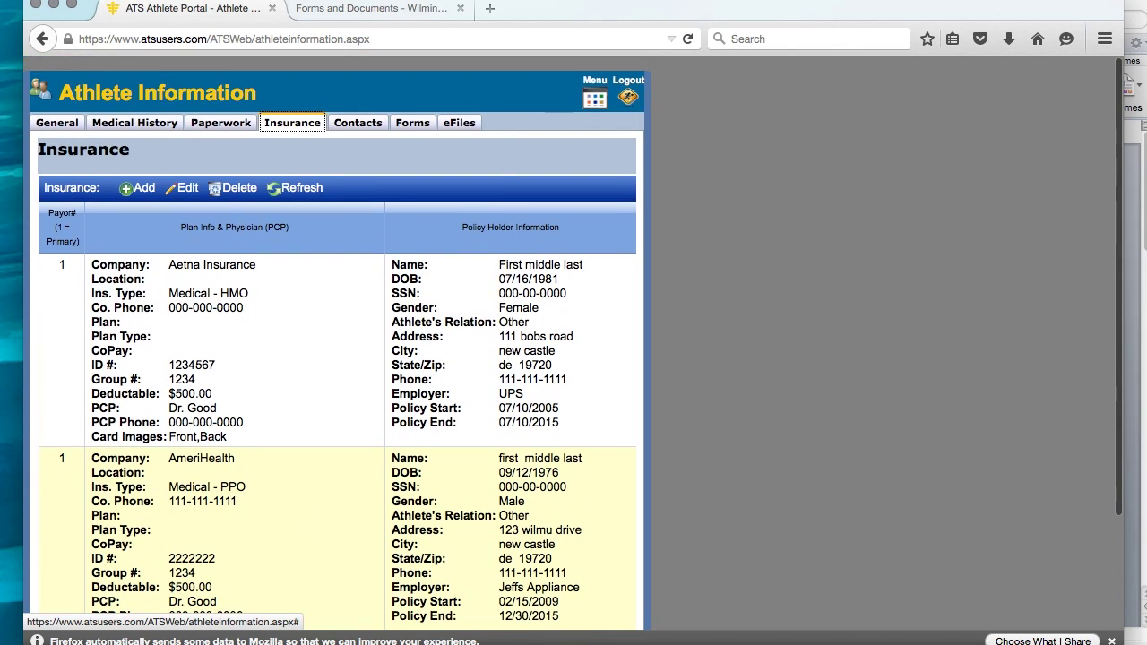
Show the Emergency Contacts tab and preview, then cancel, a new contact form.
{"action": "left_click", "coordinate": [348, 127]}
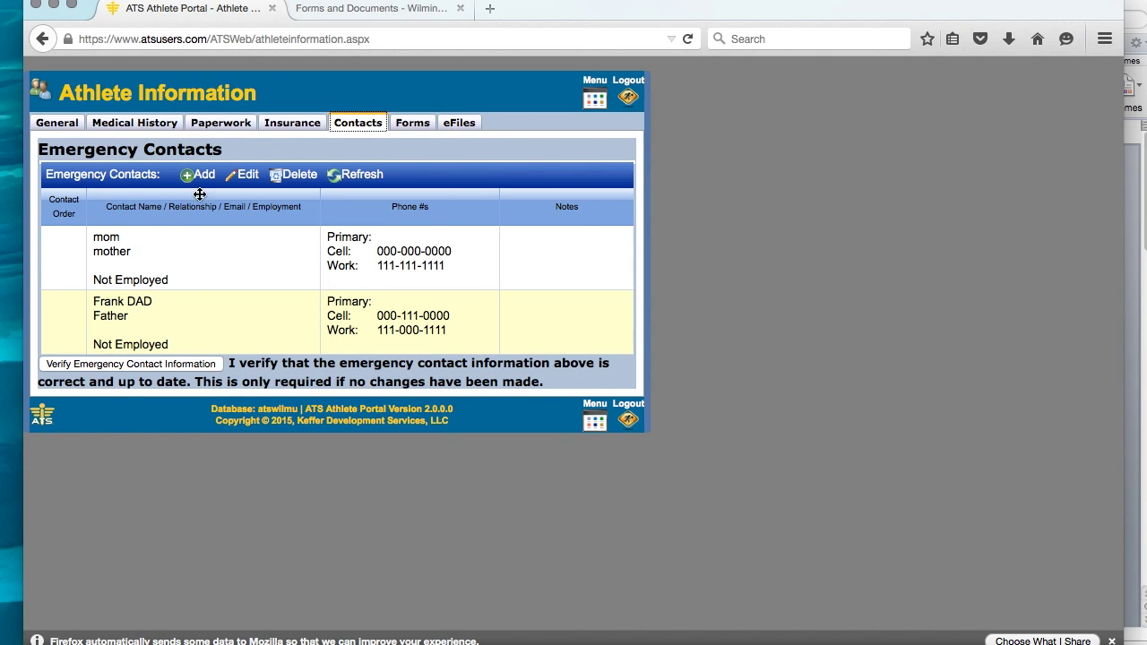
{"action": "left_click", "coordinate": [171, 321]}
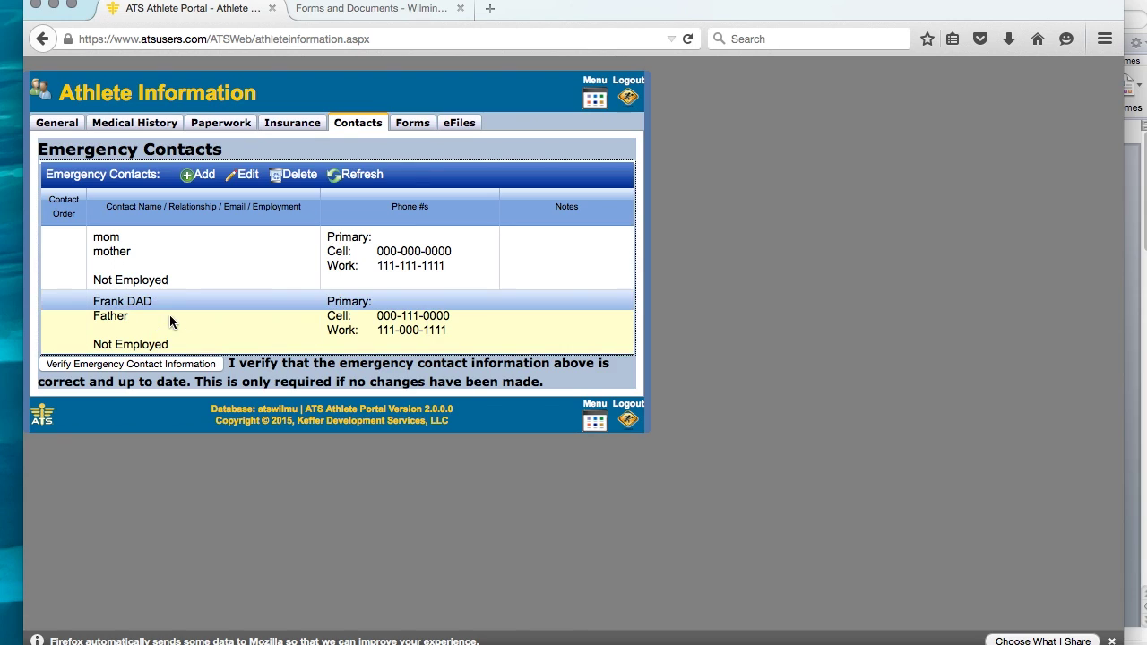
{"action": "left_click", "coordinate": [198, 175]}
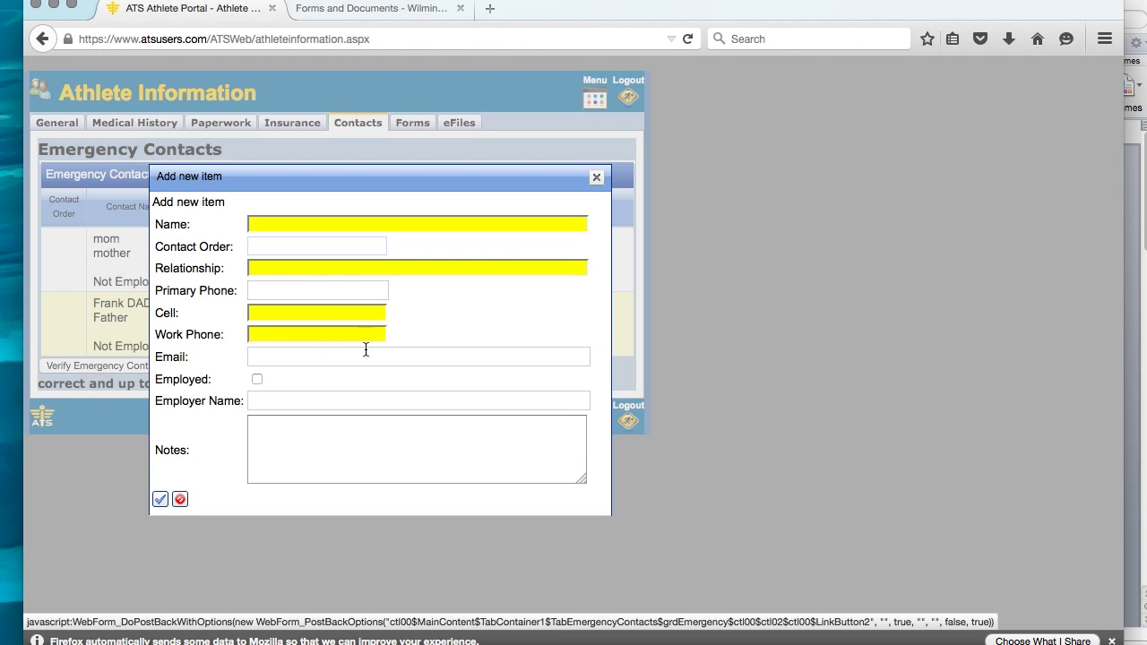
{"action": "left_click", "coordinate": [180, 500]}
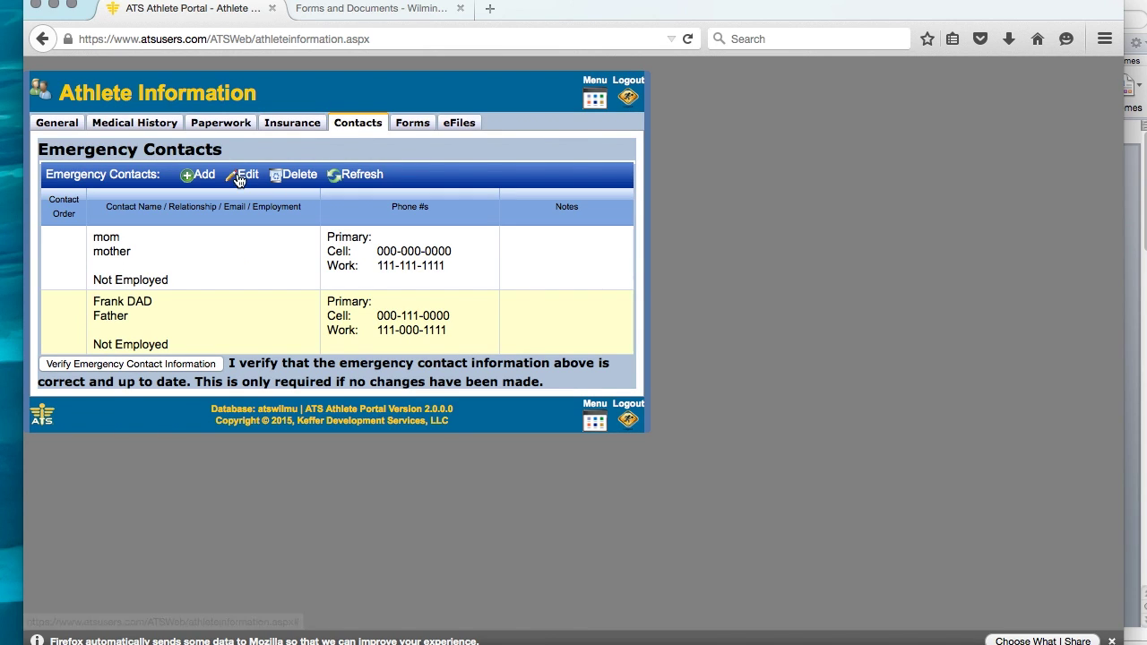
Save the father's contact unchanged and submit the emergency contact verification.
{"action": "left_click", "coordinate": [137, 327]}
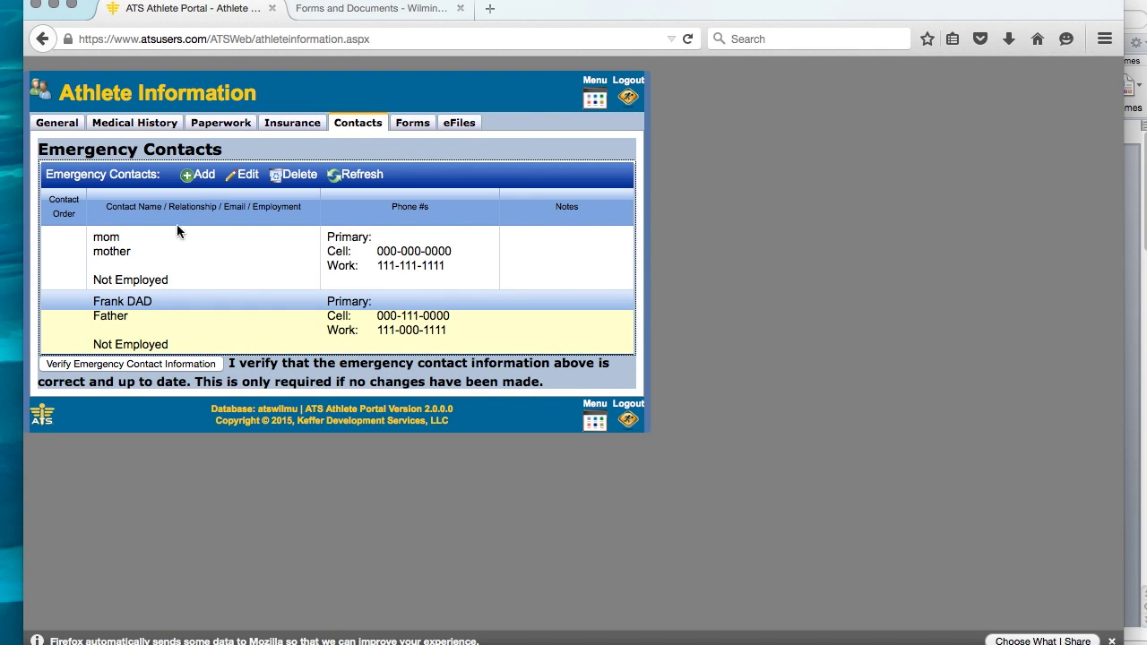
{"action": "left_click", "coordinate": [247, 177]}
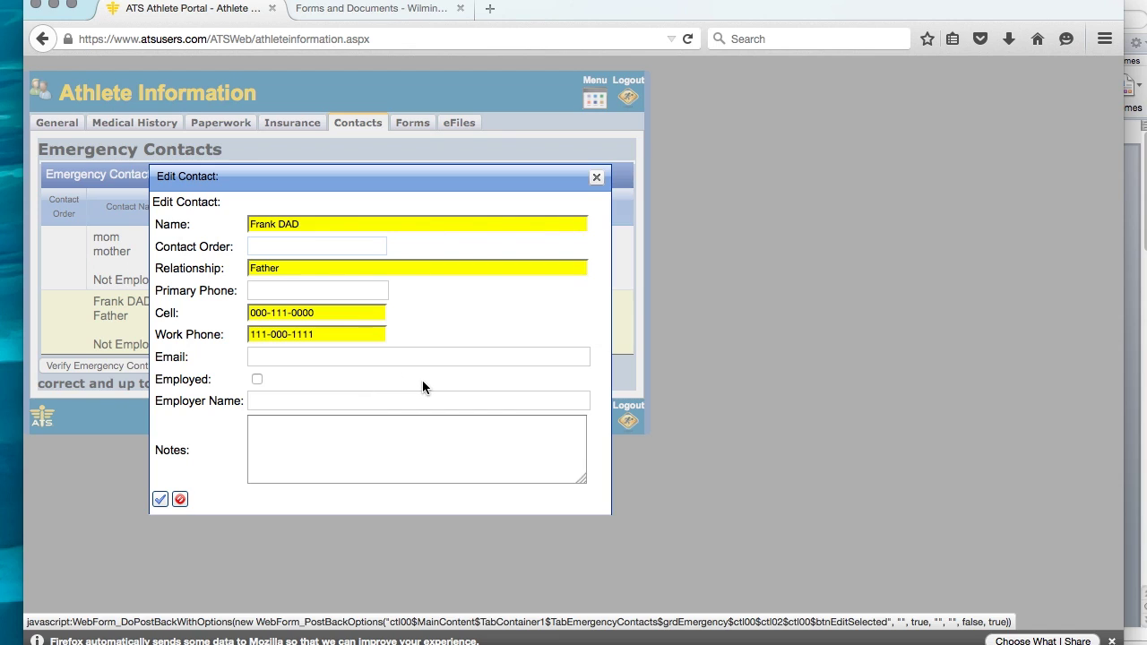
{"action": "left_click", "coordinate": [159, 502]}
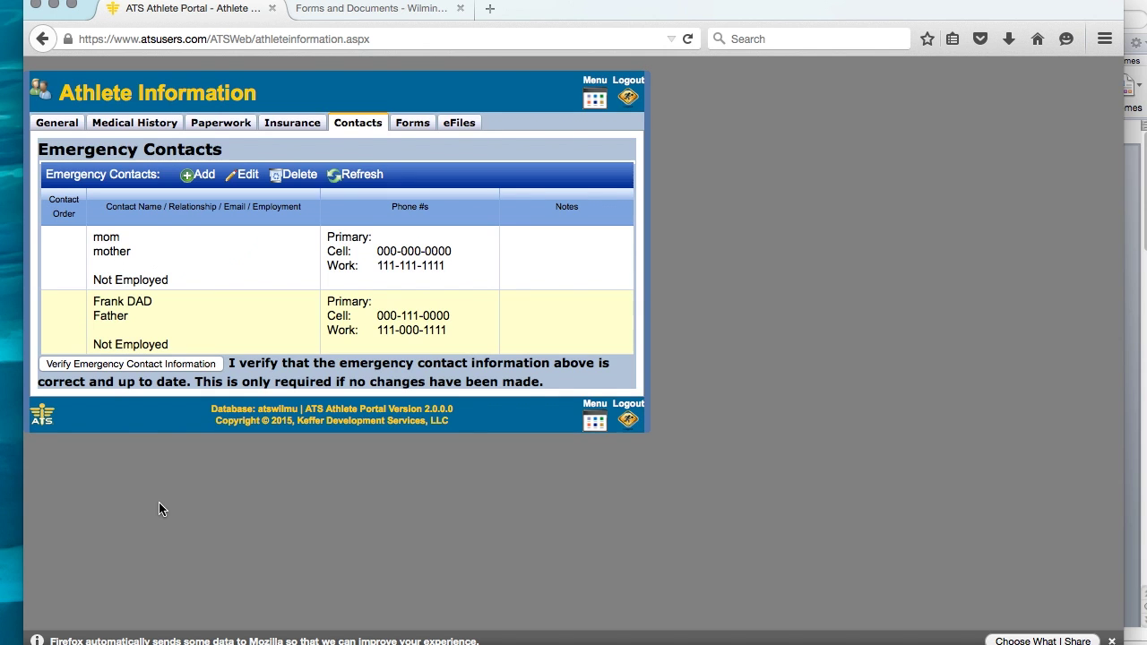
{"action": "left_click", "coordinate": [126, 365]}
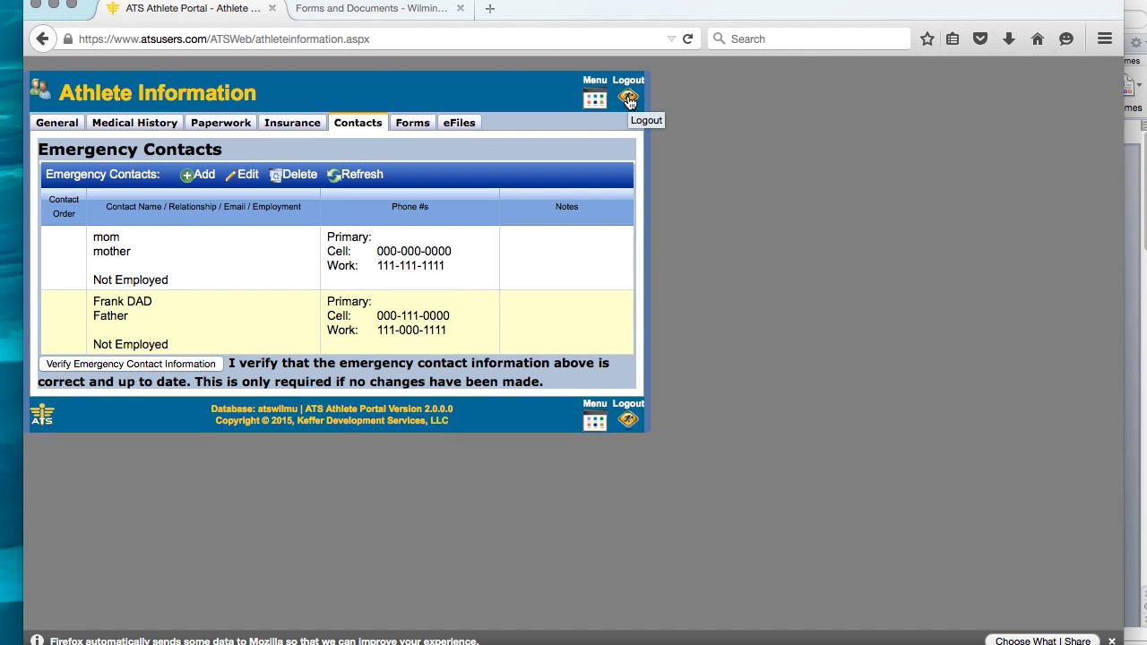
Log out of the Athlete Portal with the Logout icon.
{"action": "left_click", "coordinate": [628, 99]}
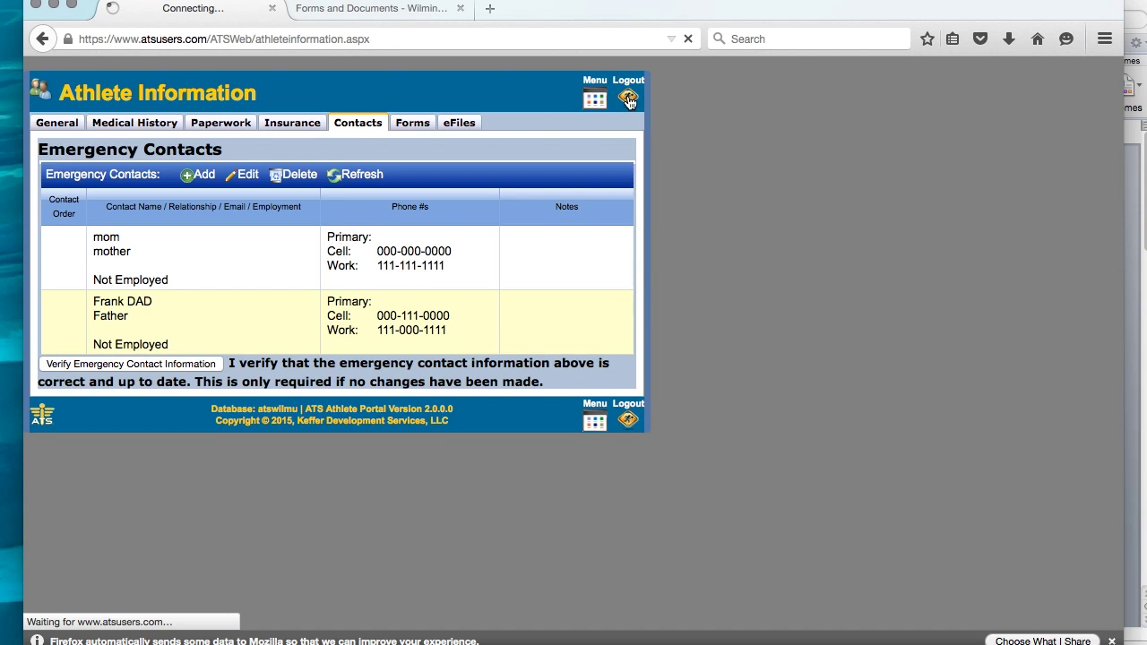